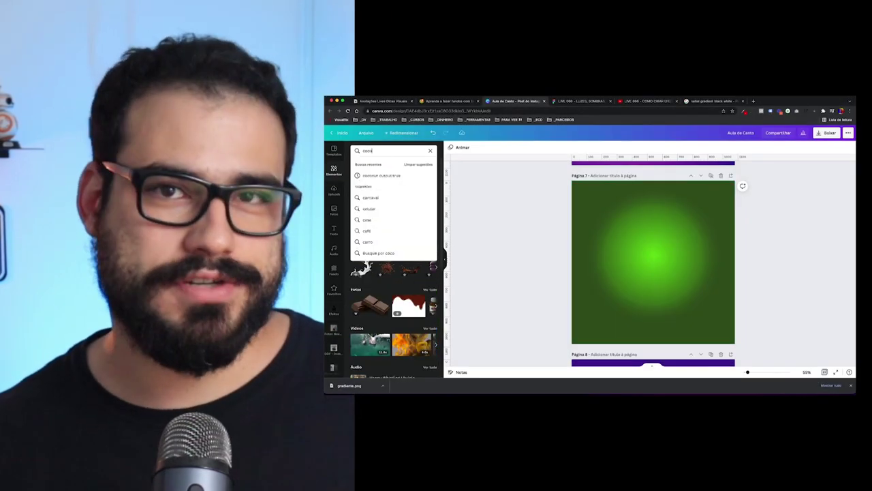
Add the coconut photo from the 'coco' Elements search to page 7.
left_click(370, 190)
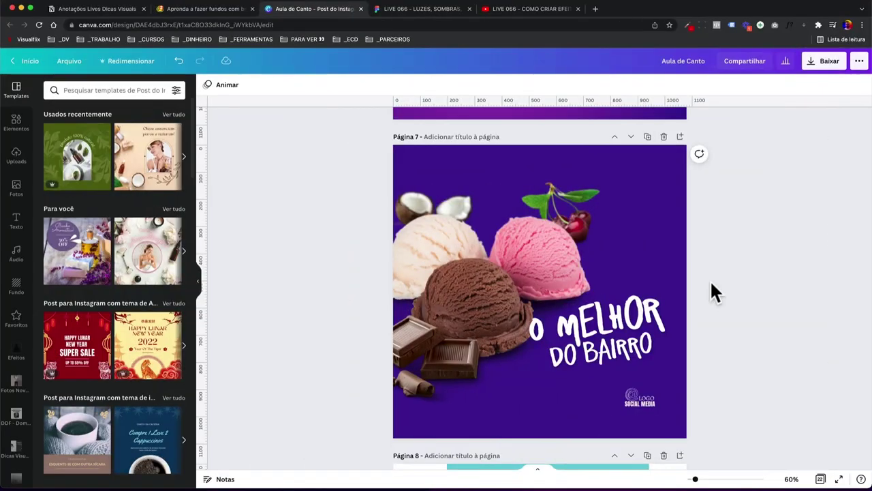
Scroll between pages 6 and 7 of the Canva design.
scroll(711, 285, "up", 2)
scroll(711, 285, "up", 2)
scroll(711, 285, "up", 1)
scroll(711, 285, "up", 1)
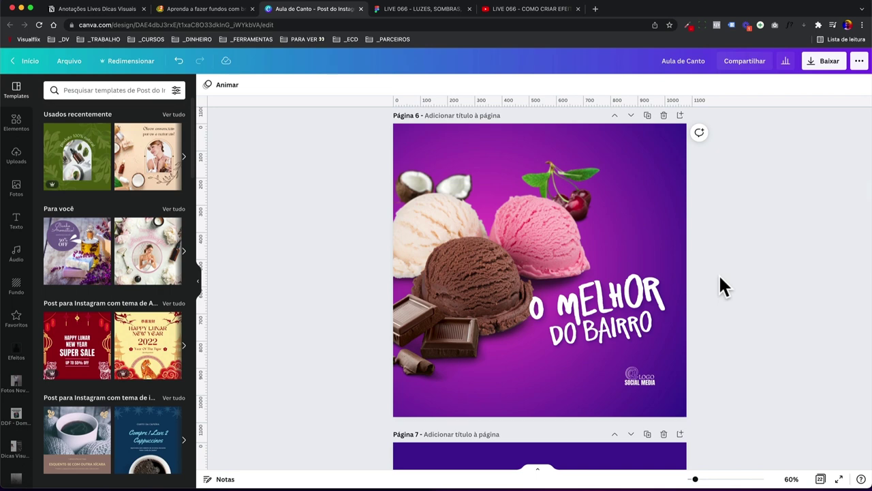
scroll(719, 277, "down", 3)
scroll(720, 276, "down", 3)
scroll(720, 277, "up", 1)
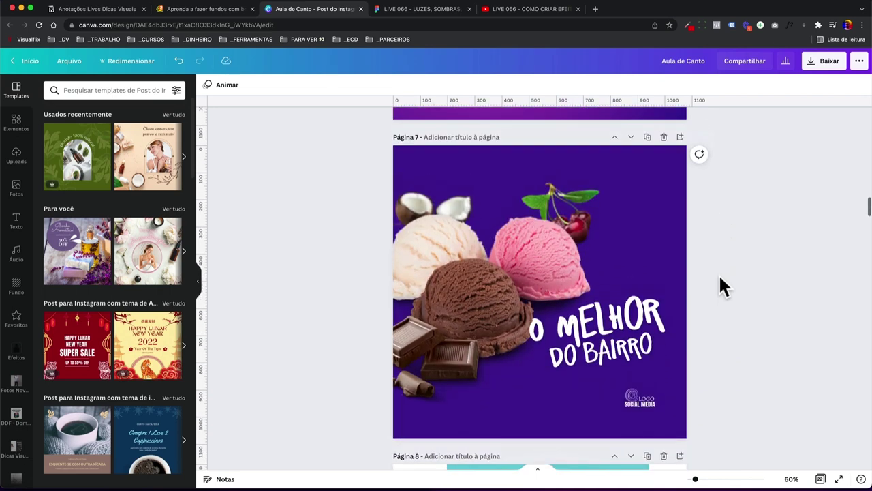
scroll(718, 274, "up", 3)
scroll(719, 274, "up", 1)
Enter crop on the page 6 background, leave it unchanged, and switch to Figma.
double_click(647, 143)
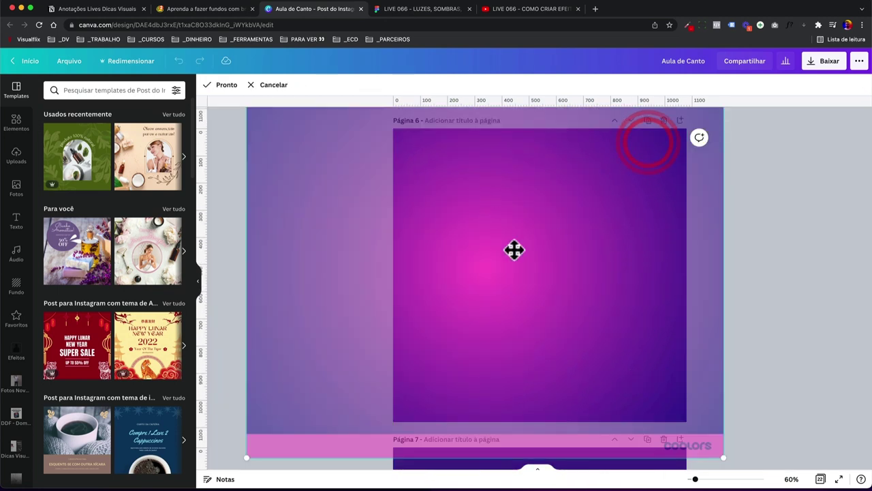
left_click(770, 303)
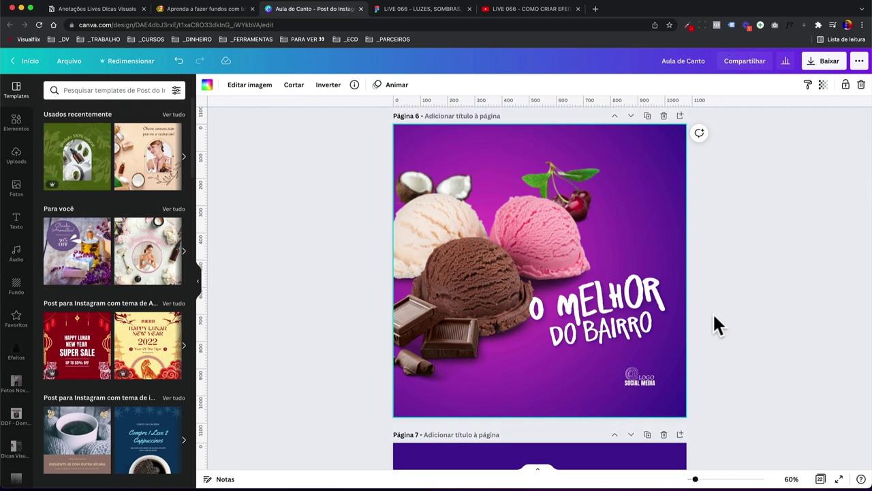
left_click(402, 9)
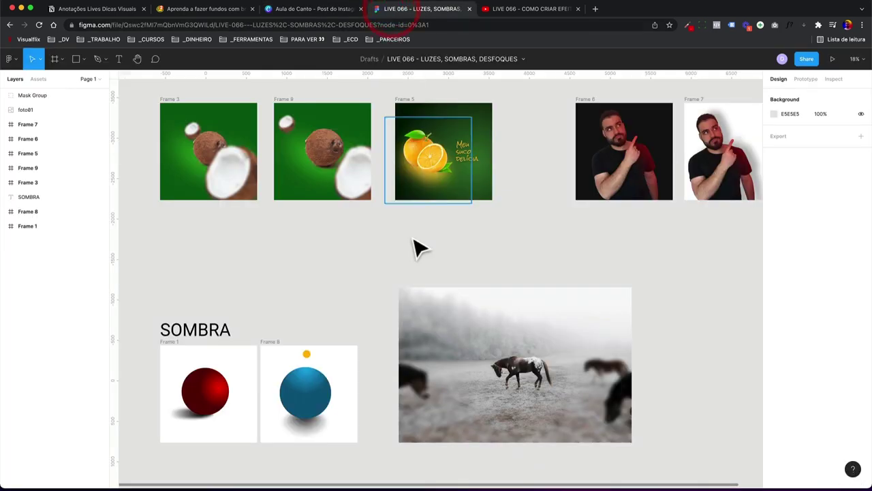
Zoom in on the blurred coconut frames in Figma, then go to the LIVE 066 video.
scroll(417, 248, "up", 3)
scroll(403, 263, "left", 3)
left_click(412, 208)
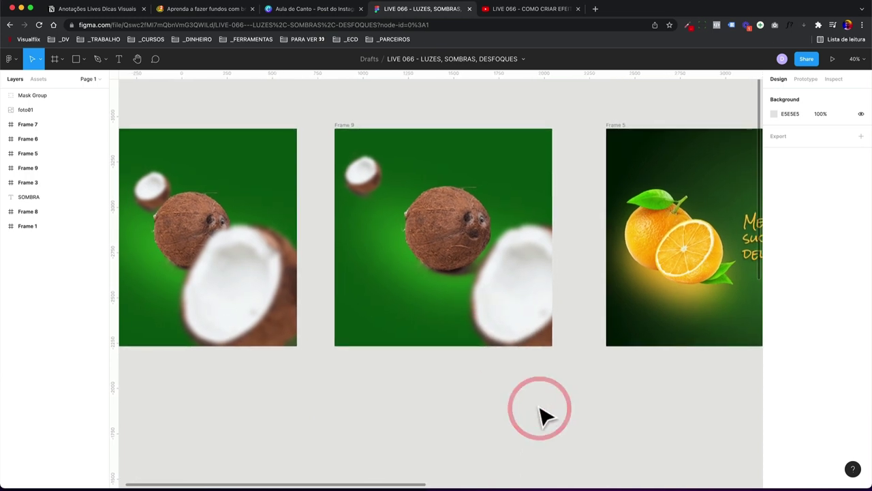
left_click(332, 10)
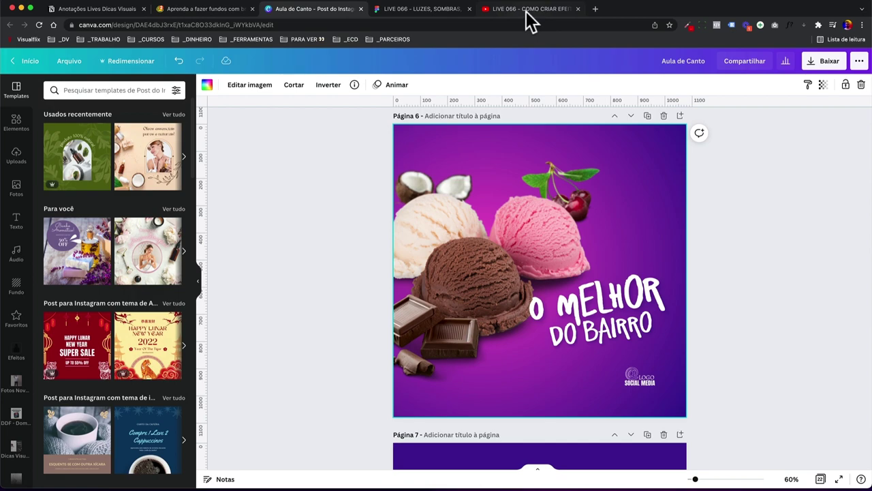
left_click(531, 10)
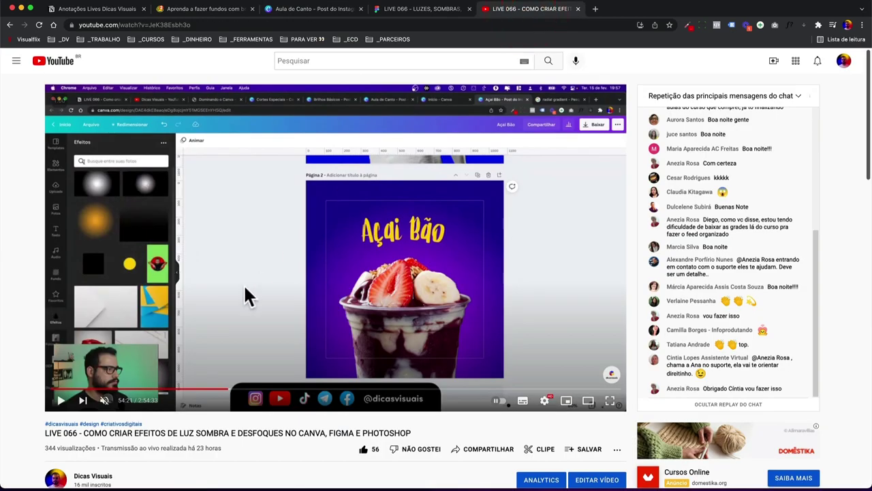
Jump the LIVE 066 replay ahead to about 1:16:42 and return to the Figma file.
scroll(55, 431, "down", 3)
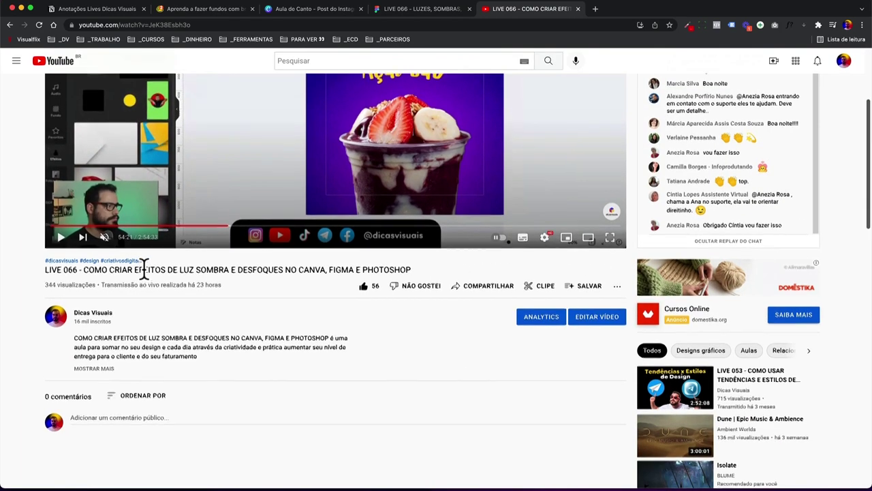
scroll(143, 267, "up", 3)
mouse_move(232, 389)
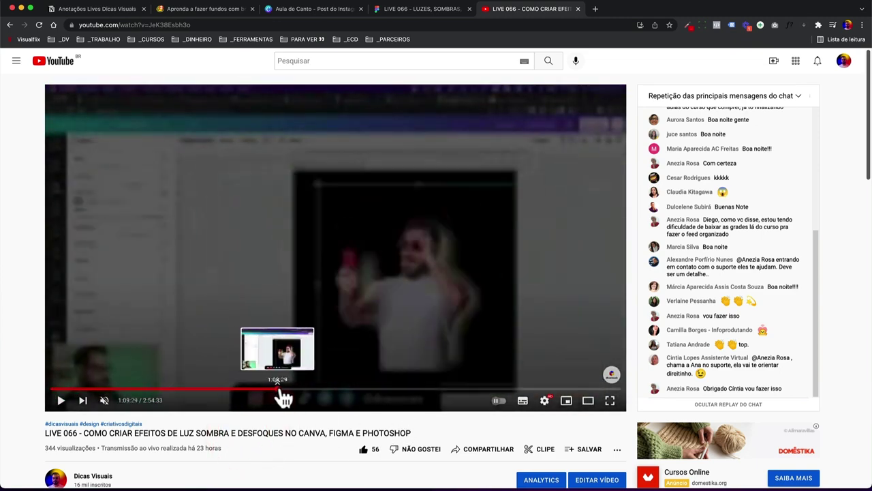
mouse_move(235, 396)
left_mouse_down()
mouse_move(456, 400)
mouse_move(306, 395)
left_mouse_up()
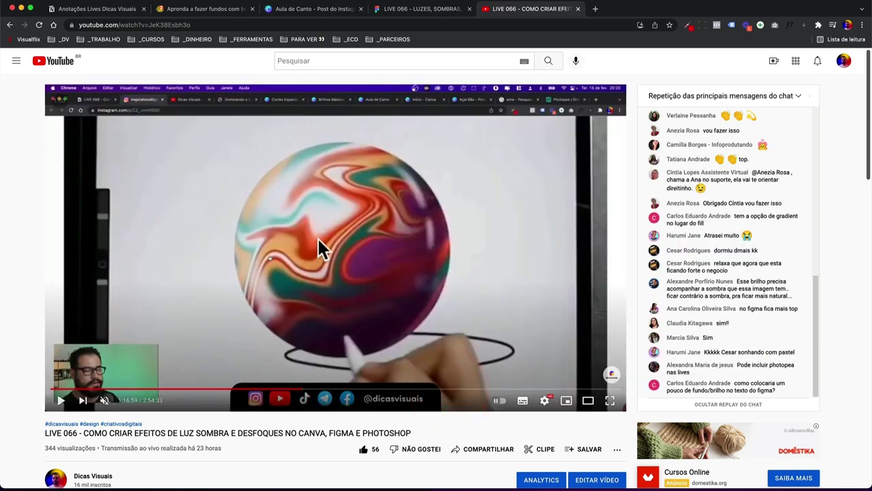
left_click(422, 9)
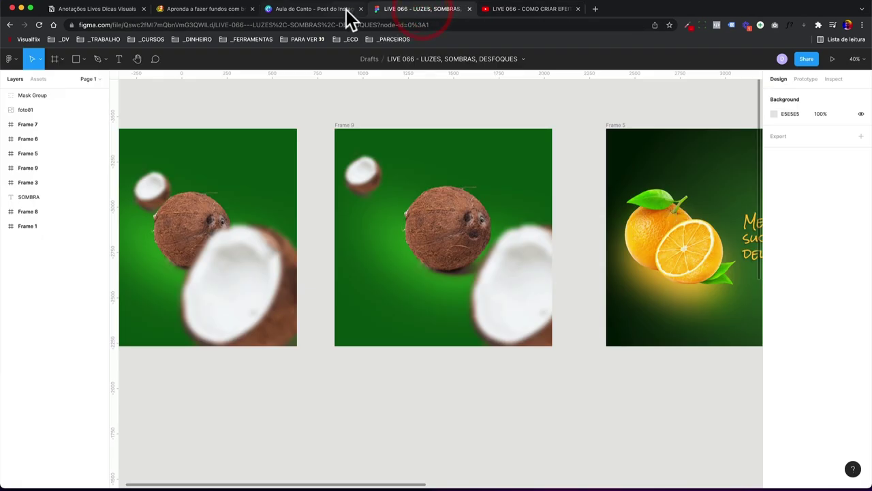
Add a blank page 7 after the ice-cream page in Canva, browse Efeitos, and open a new tab.
left_click(348, 10)
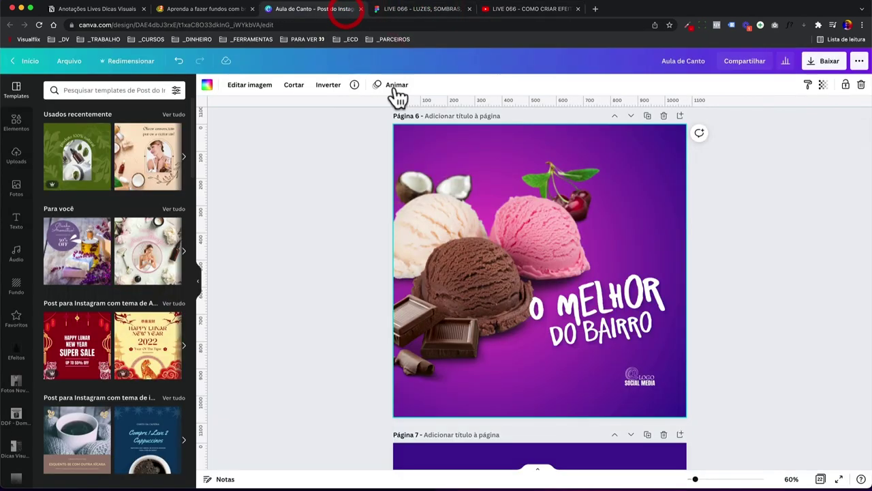
left_click(680, 116)
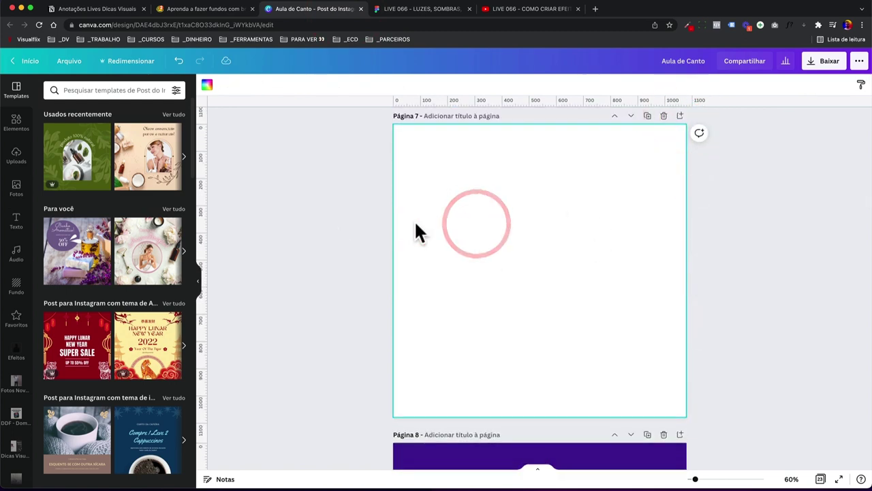
left_click(16, 351)
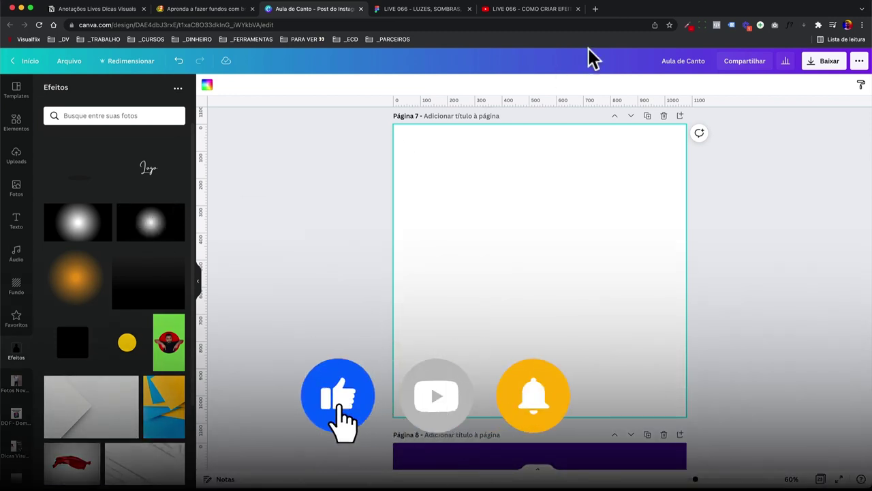
left_click(595, 8)
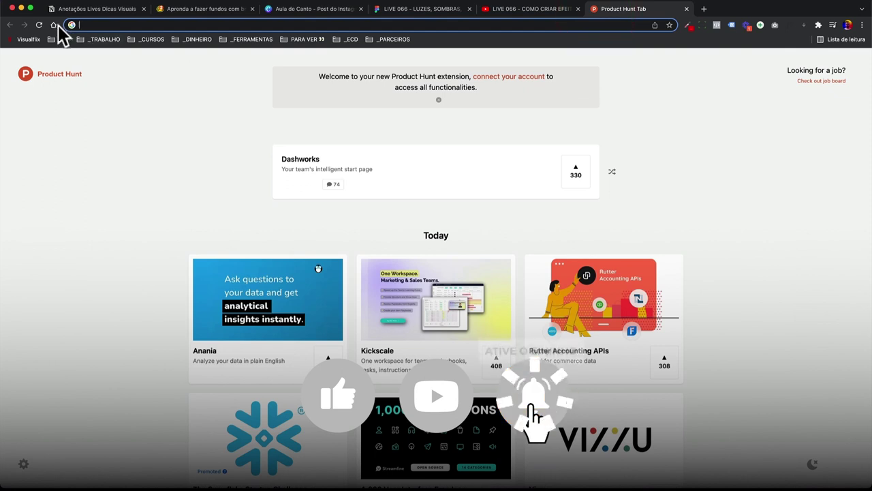
Search Google Images for 'radial gradient' and preview a few results.
left_click(54, 25)
left_click(802, 62)
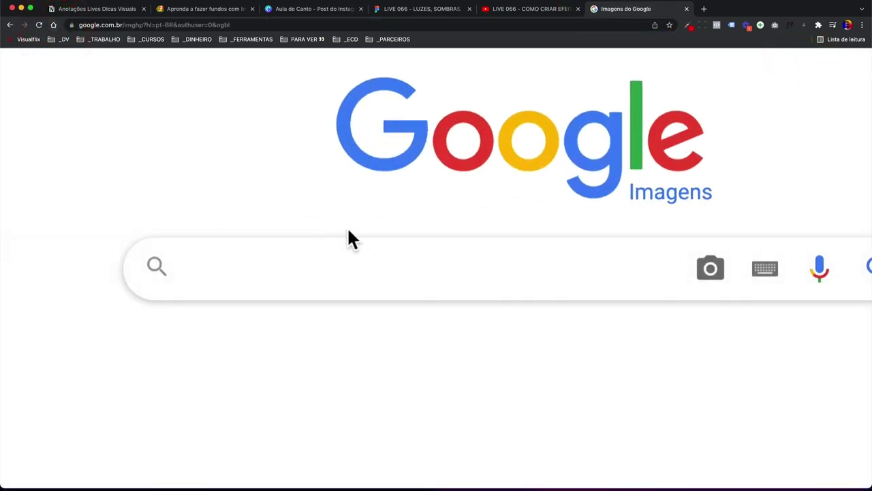
type("ra")
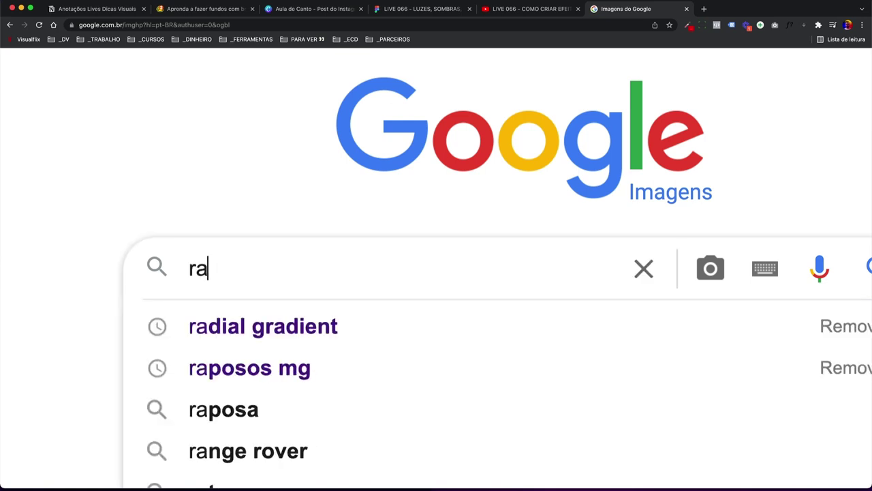
type("dial gradient")
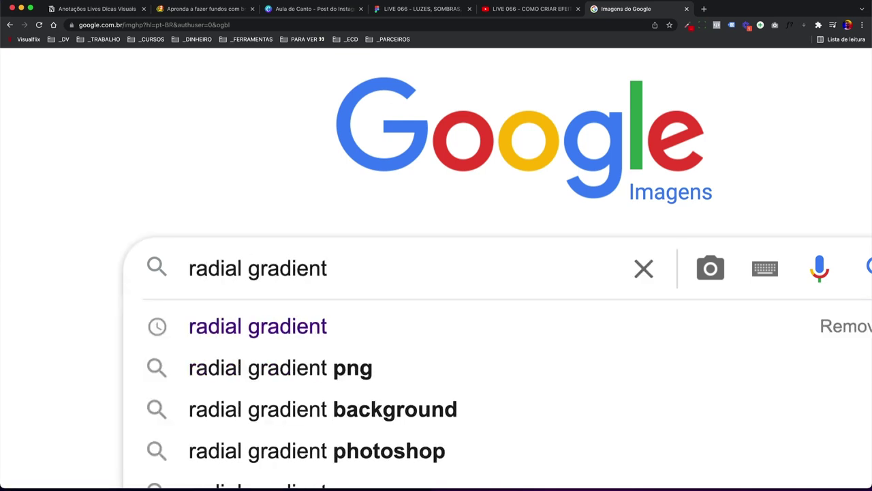
key("Return")
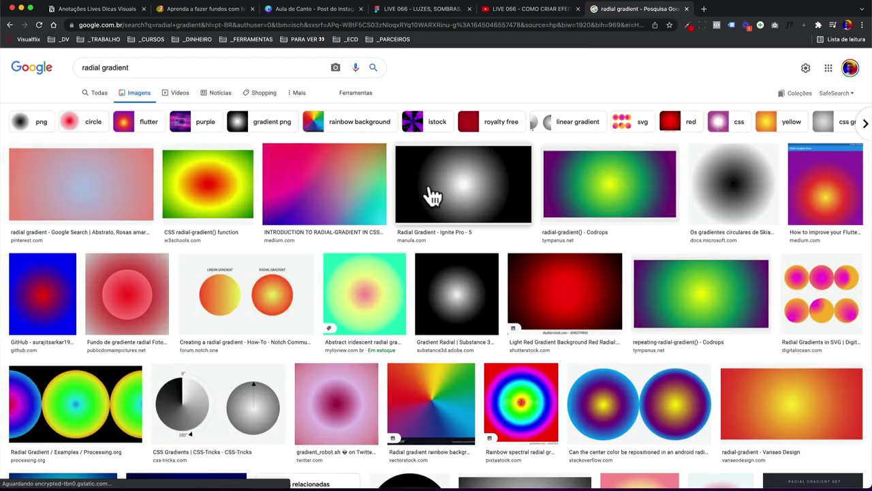
left_click(465, 293)
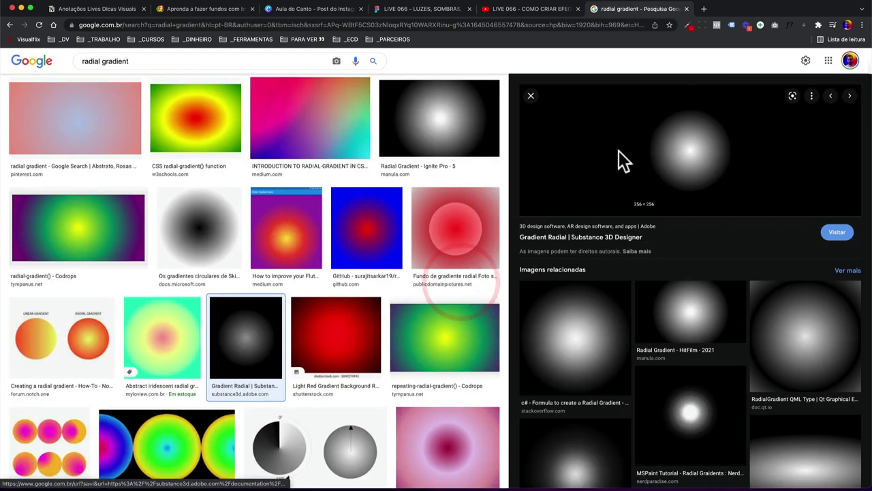
left_click(398, 121)
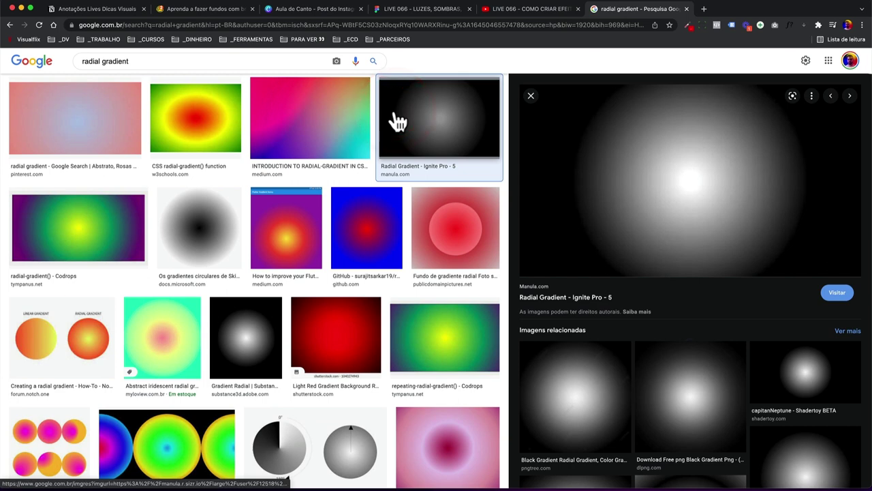
left_click(252, 365)
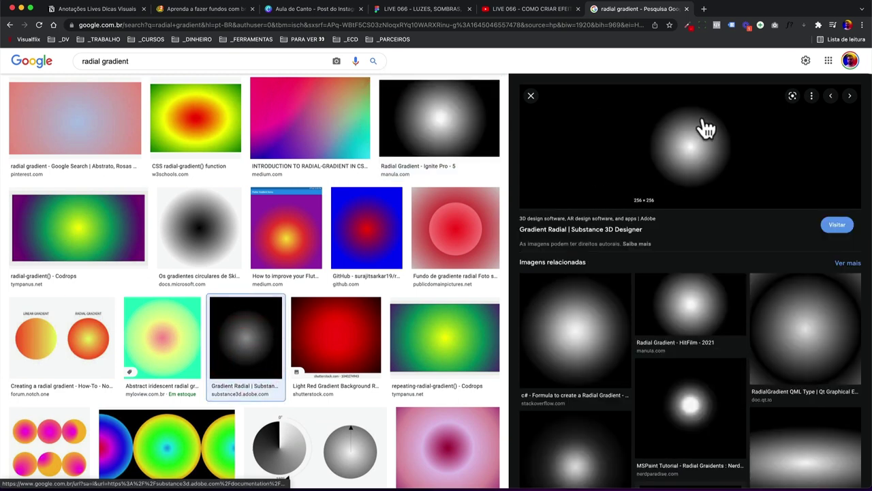
Filter the radial gradient image results to large images.
scroll(342, 165, "up", 2)
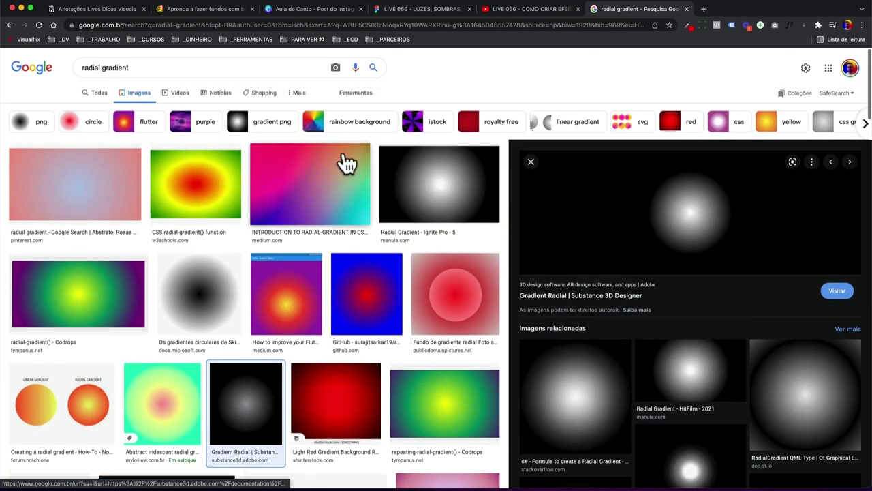
left_click(355, 94)
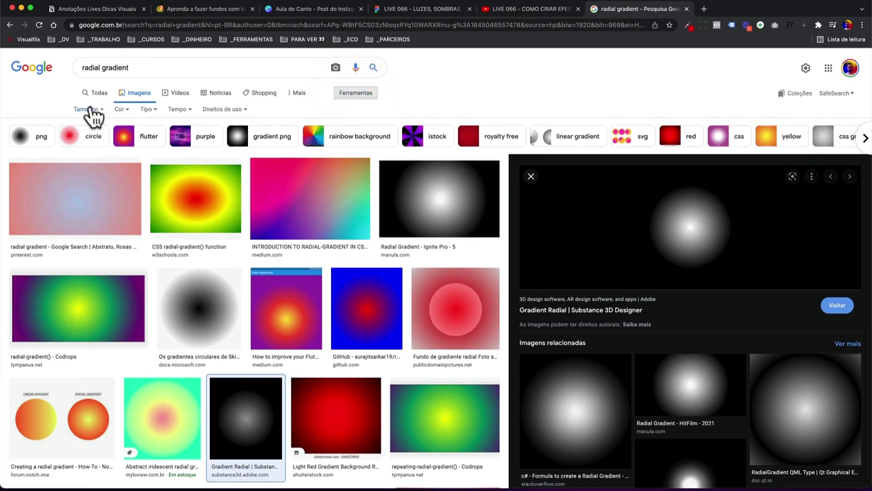
left_click(92, 139)
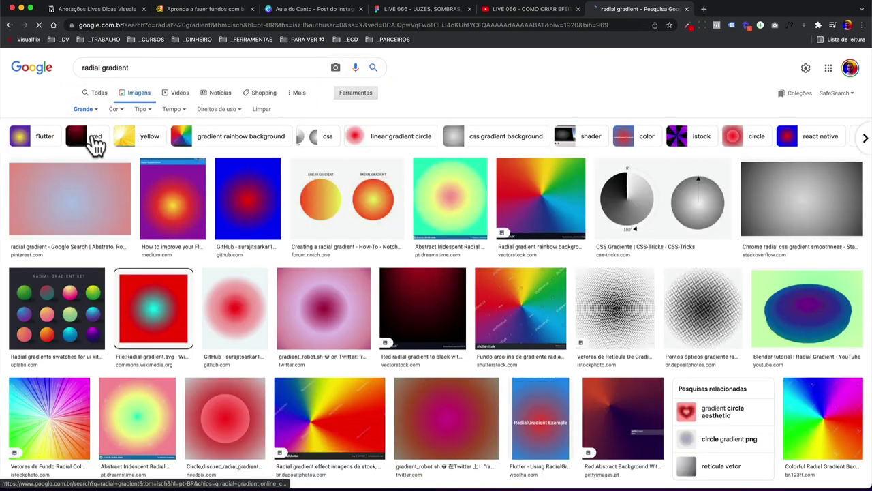
scroll(481, 218, "down", 2)
scroll(481, 218, "down", 2)
scroll(368, 177, "up", 5)
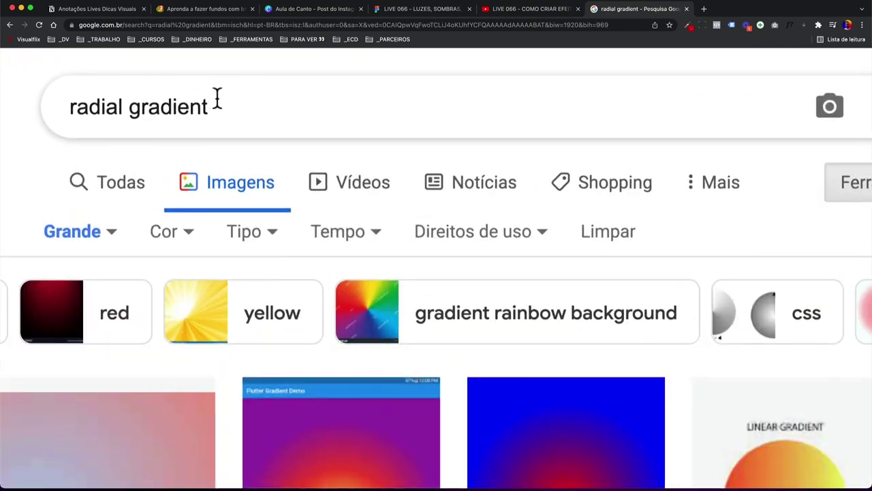
Refine the search to 'radial gradient black white' and preview the Black Radial Gradient Background.
left_click(149, 68)
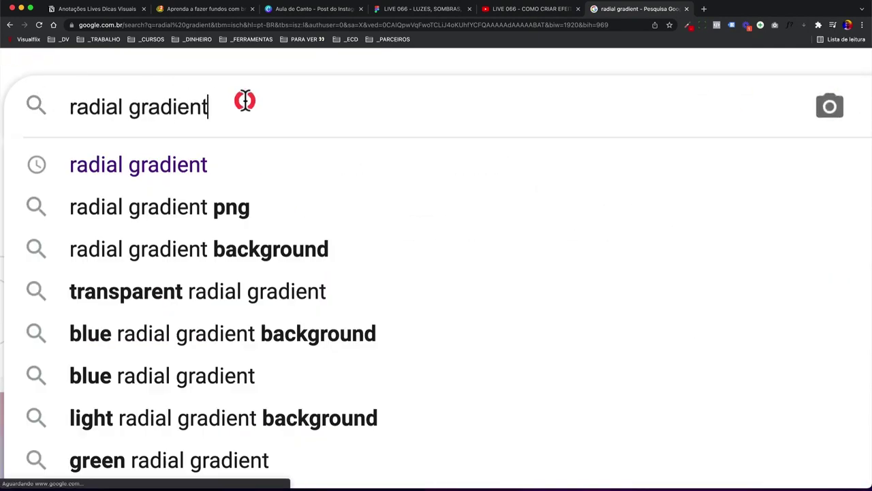
type("black white")
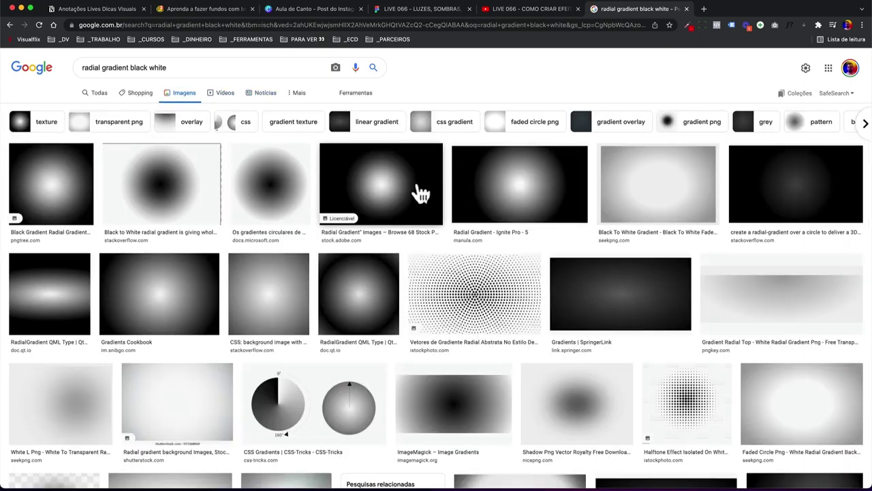
left_click(421, 194)
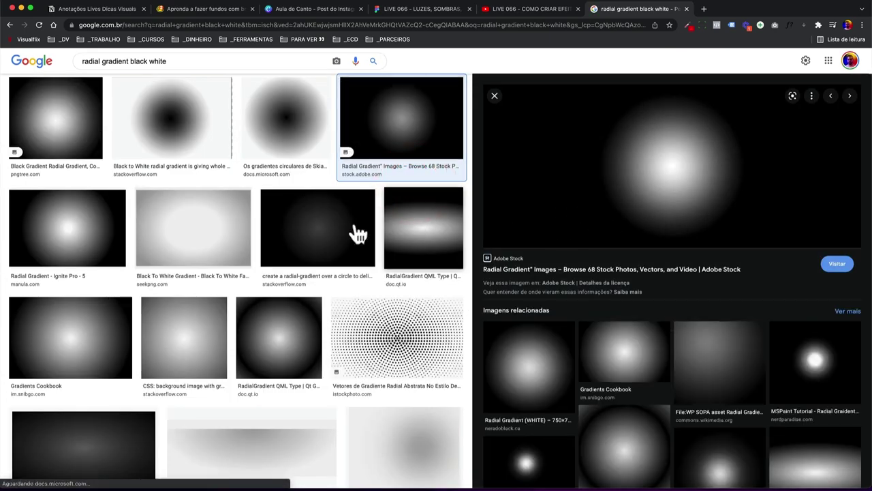
left_click(52, 243)
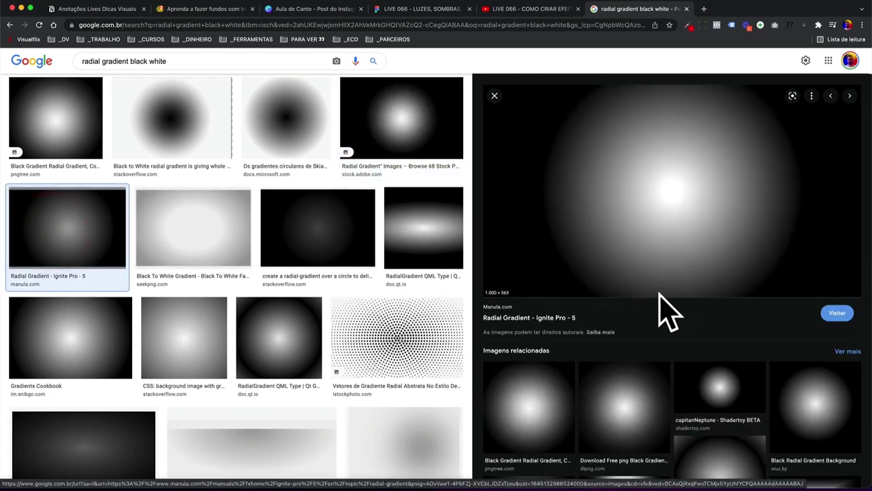
left_click(804, 414)
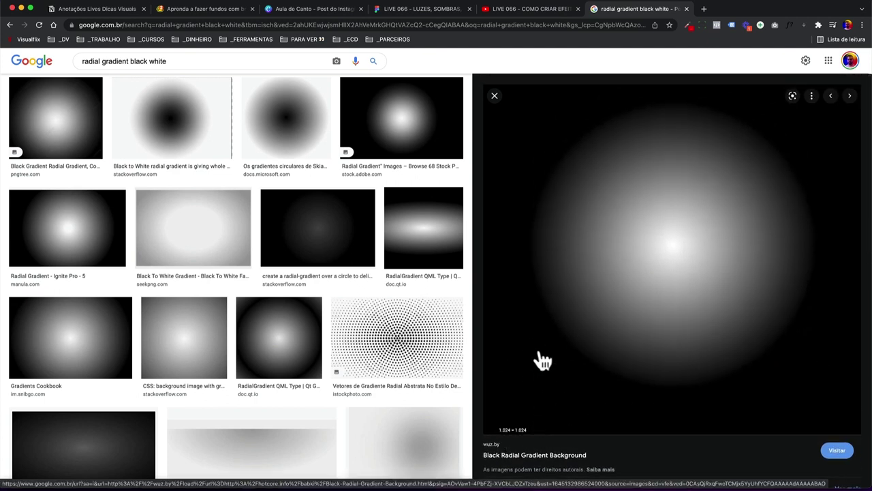
Save the previewed black radial gradient image as gradiente.png, then return to Canva.
right_click(575, 299)
left_click(618, 398)
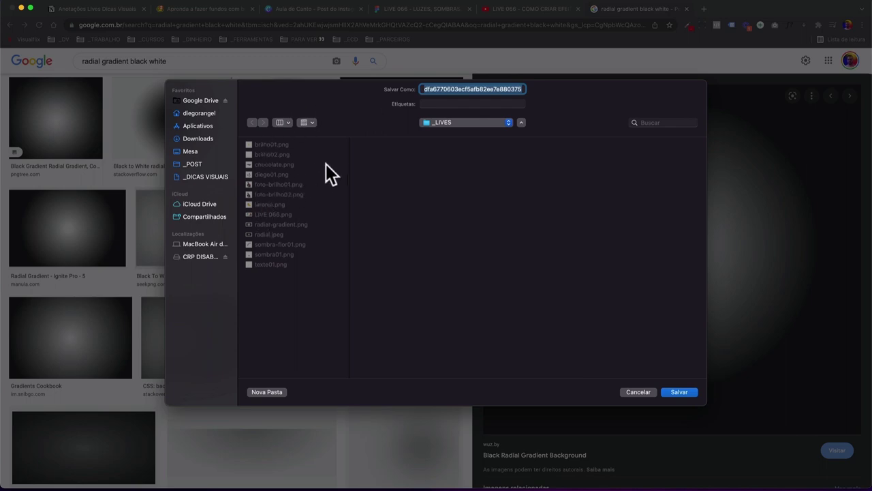
type("gradient")
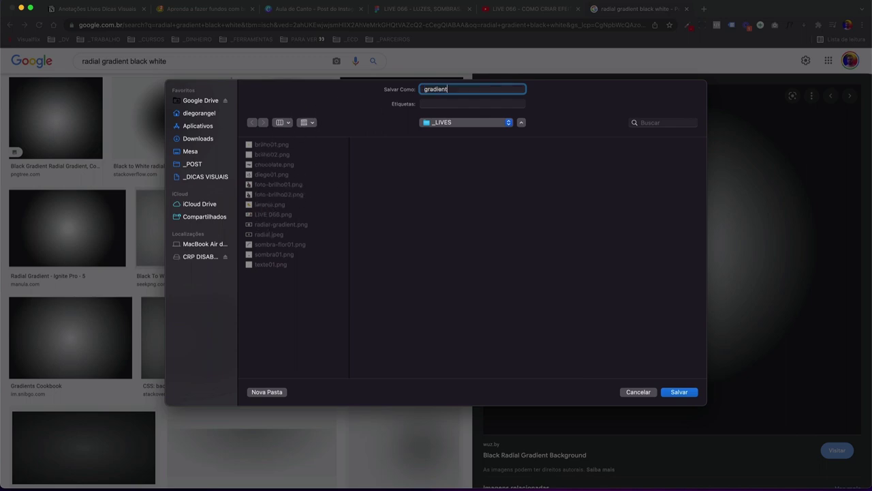
key("Return")
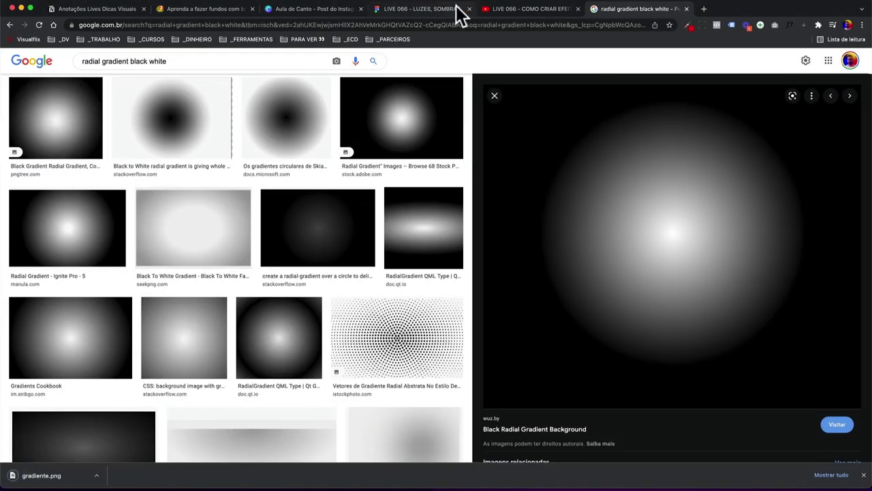
left_click(327, 10)
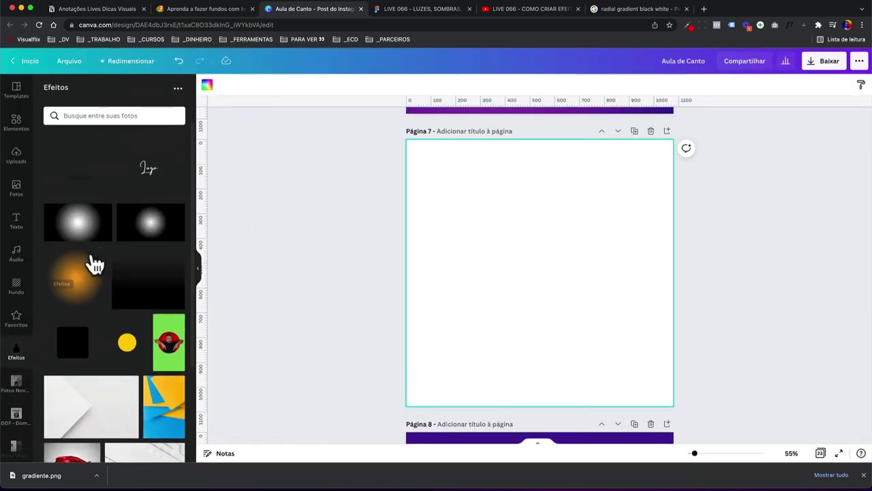
Upload gradiente.png into Canva and place it to fill Page 7 as the background.
scroll(106, 246, "down", 3)
scroll(109, 266, "up", 3)
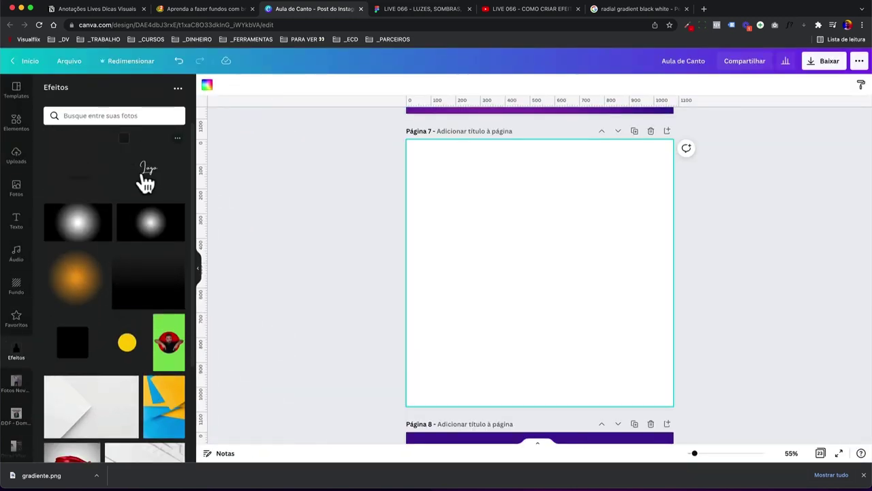
left_click_drag(74, 481, 78, 371)
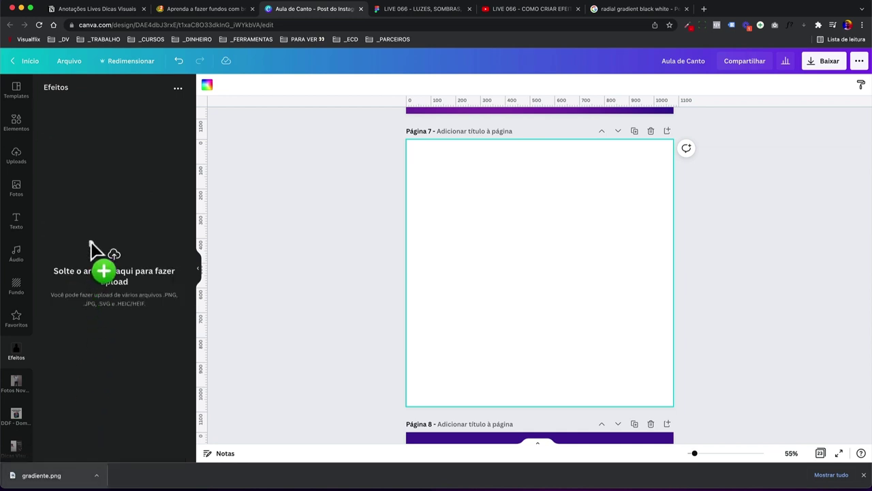
left_click_drag(92, 249, 88, 244)
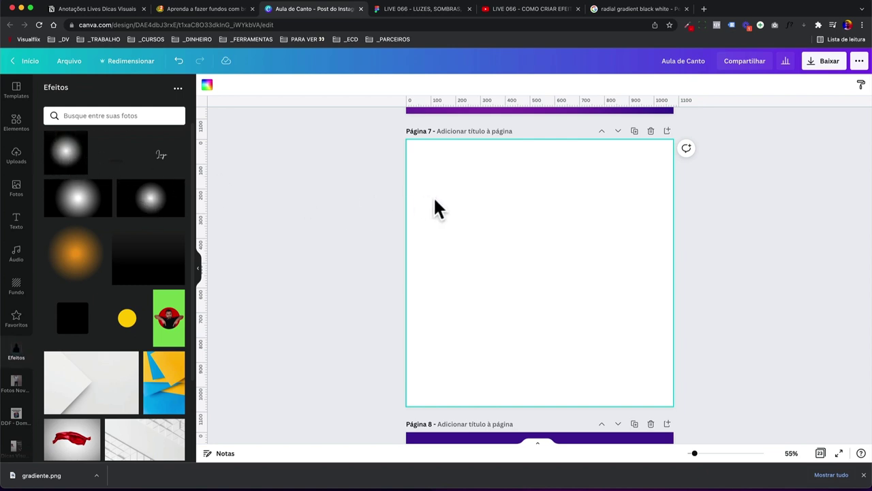
left_click_drag(73, 172, 412, 198)
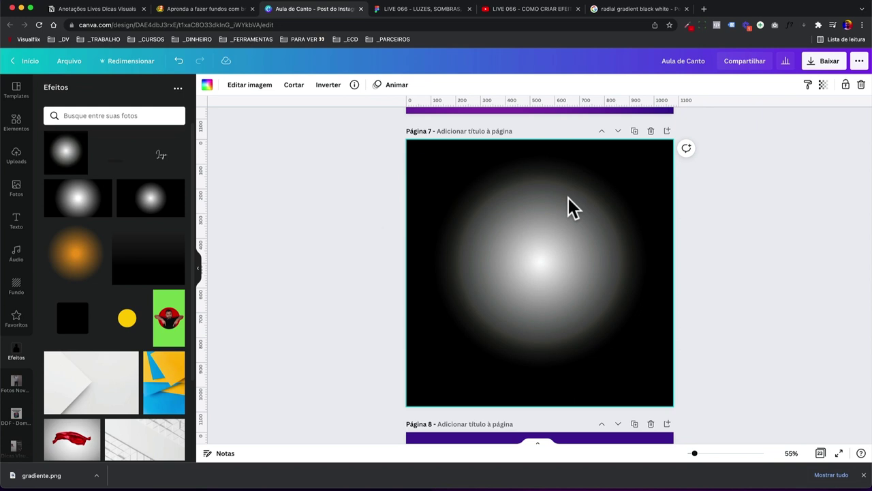
left_click(470, 164)
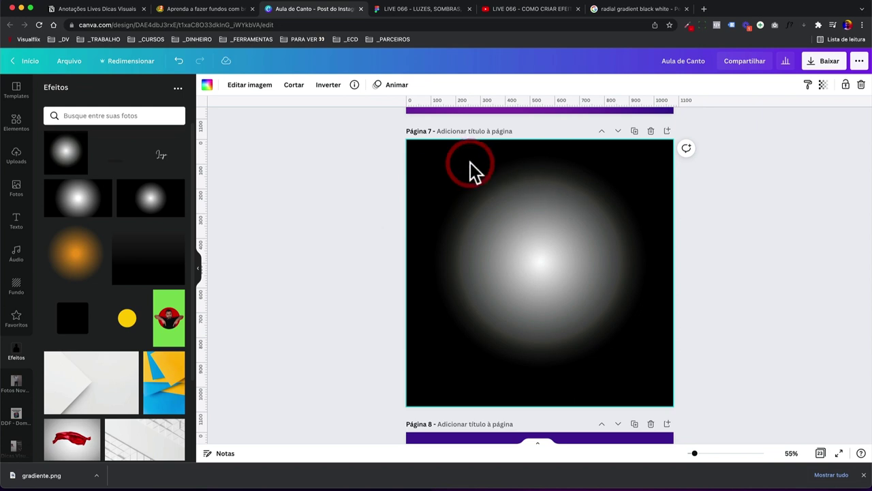
Apply Duotone to the gradient, trying Sea Blue, Violet, Mustard and Amber before Peppermint.
left_click(254, 86)
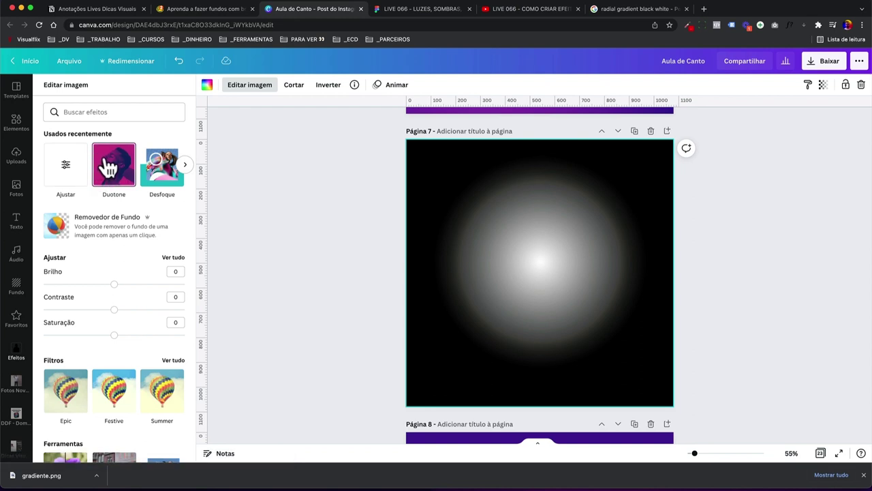
type("duo")
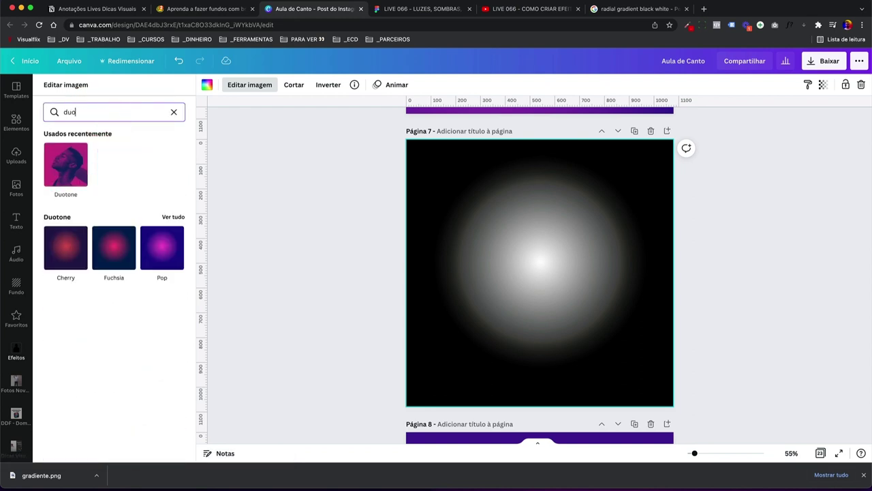
left_click(66, 177)
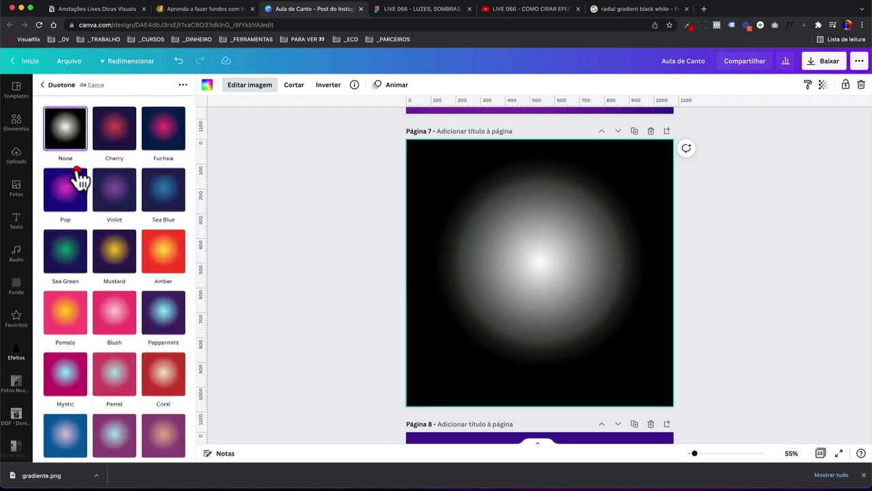
left_click(167, 191)
left_click(126, 194)
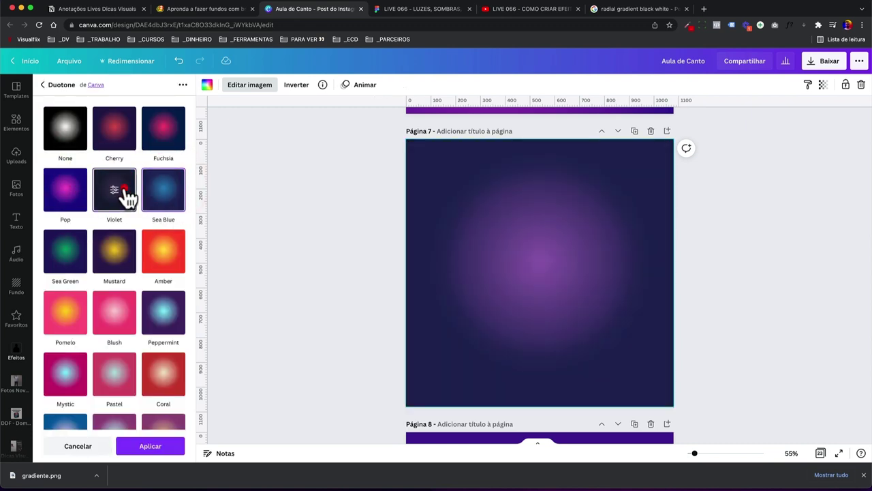
left_click(112, 253)
left_click(161, 253)
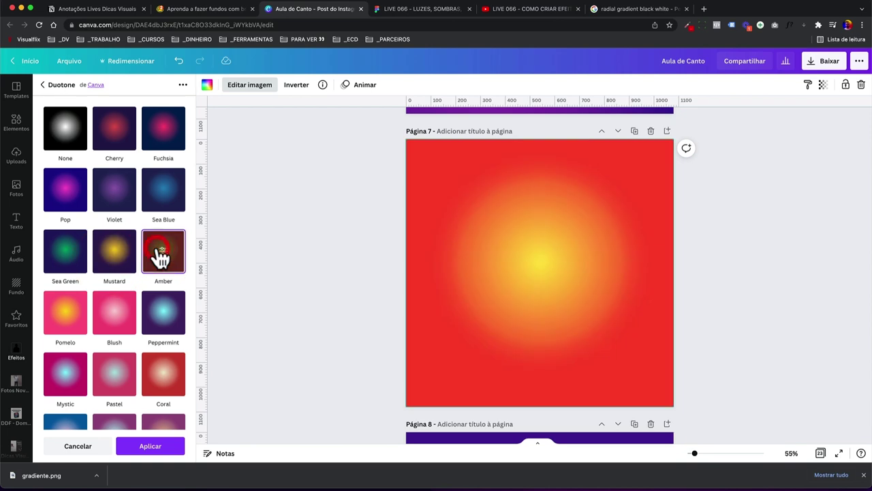
left_click(164, 311)
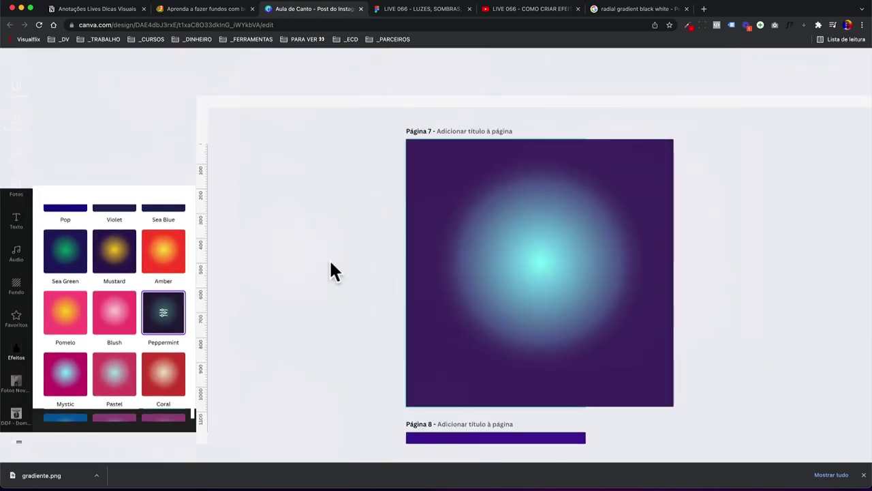
Change the Peppermint duotone shadows to a dark green.
left_click(164, 312)
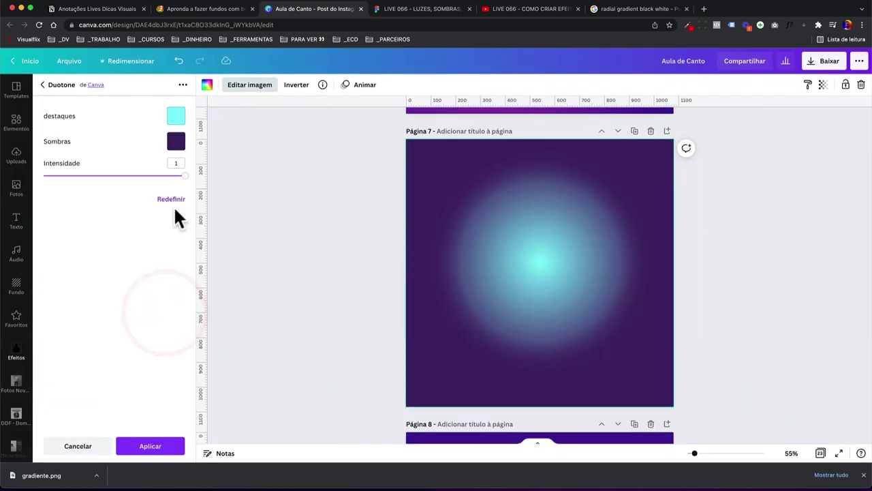
left_click(176, 147)
left_click(292, 182)
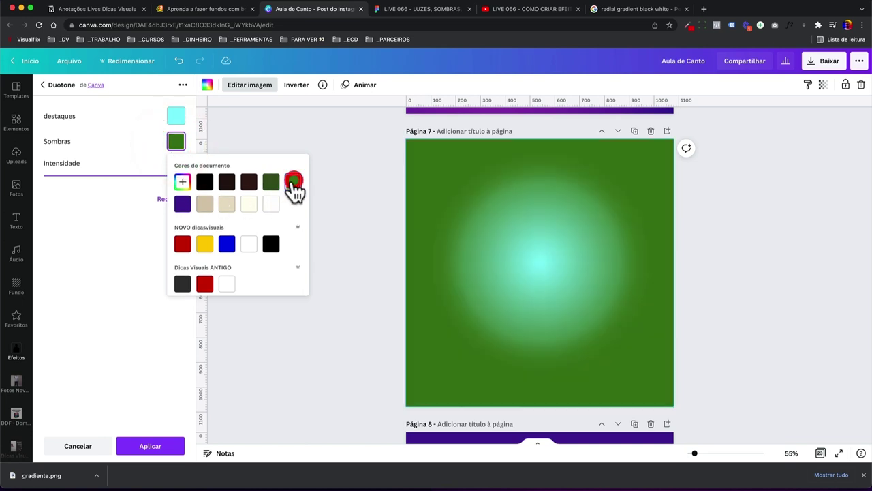
left_click(273, 183)
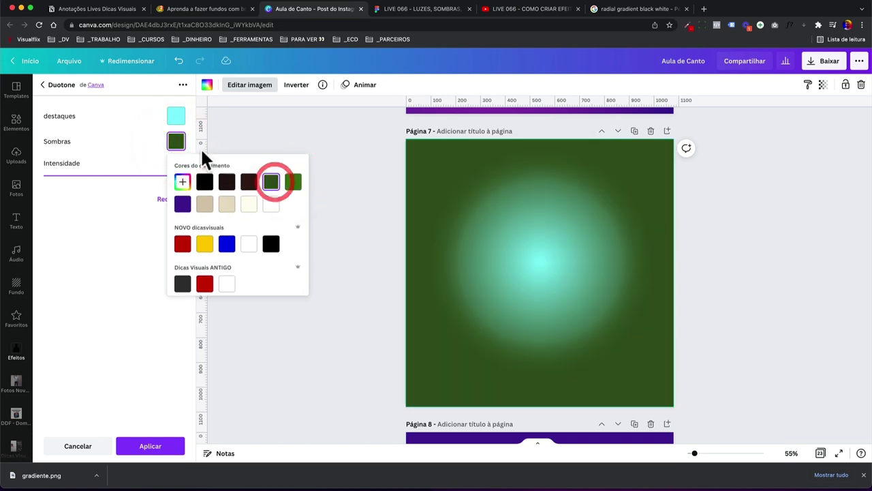
Make the duotone highlights a bright custom green #69DF18 and close the settings.
left_click(176, 116)
left_click(293, 158)
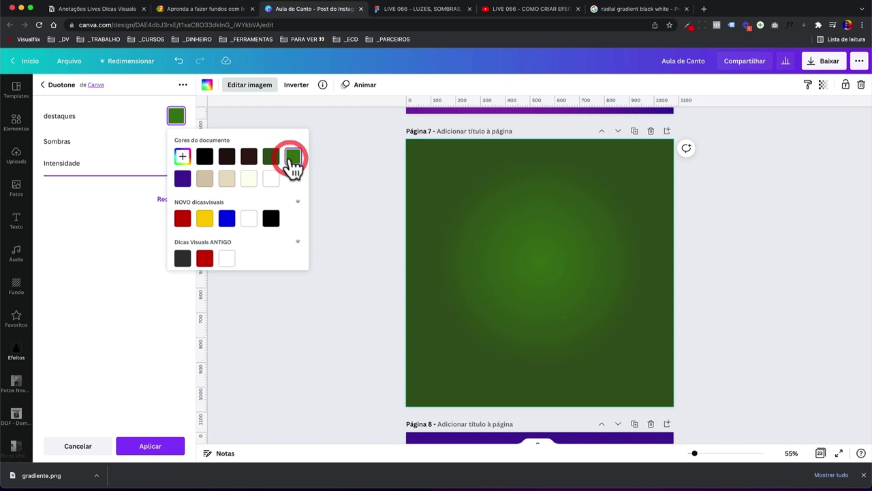
left_click(182, 156)
left_click_drag(281, 208, 279, 187)
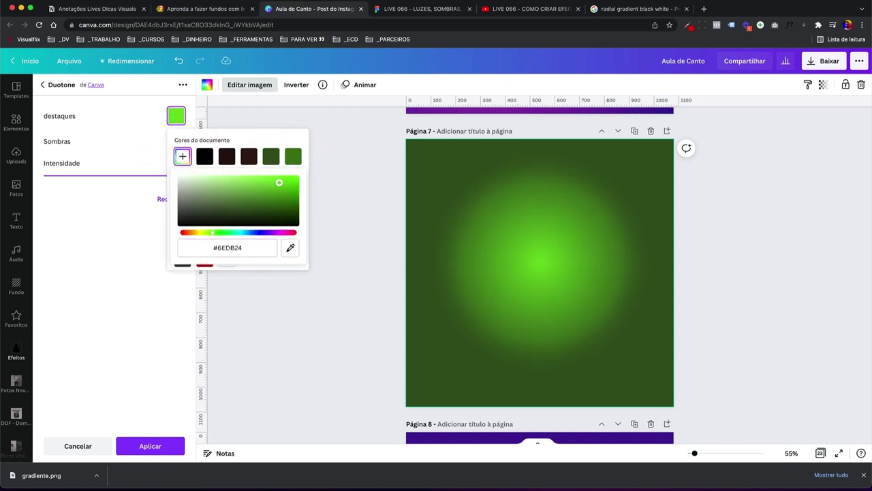
left_click_drag(279, 186, 279, 185)
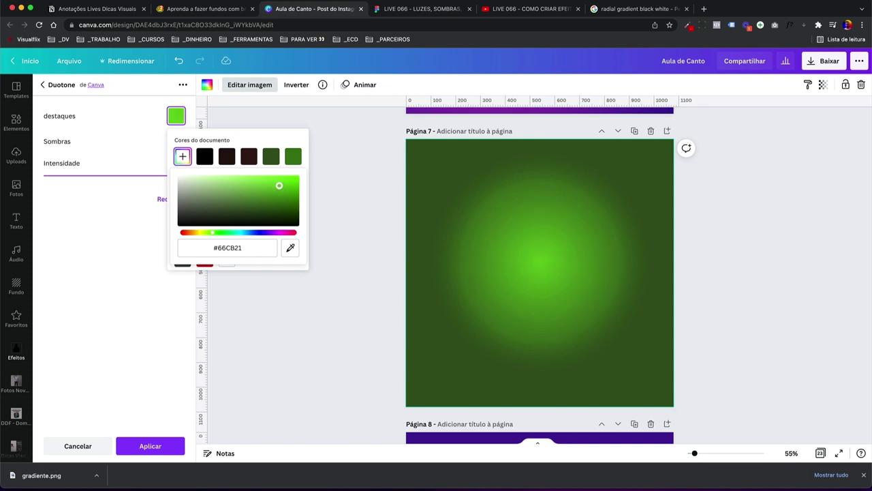
left_click_drag(279, 186, 286, 183)
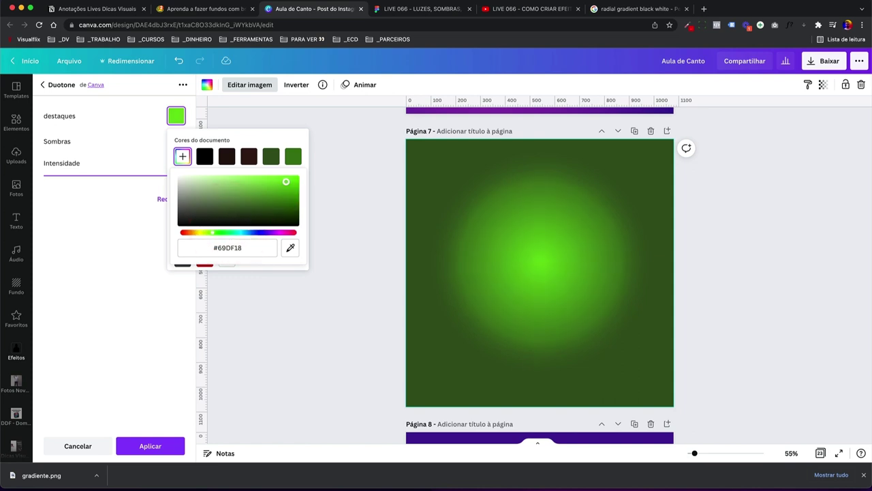
left_click(155, 447)
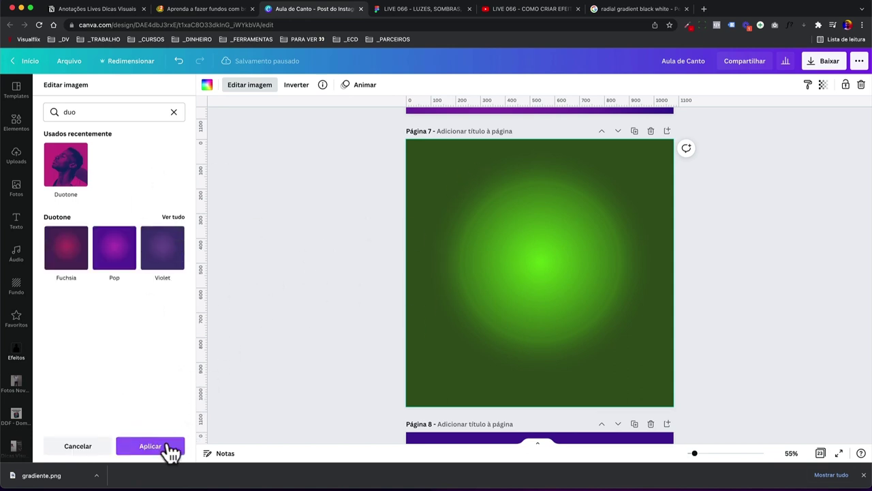
left_click(690, 211)
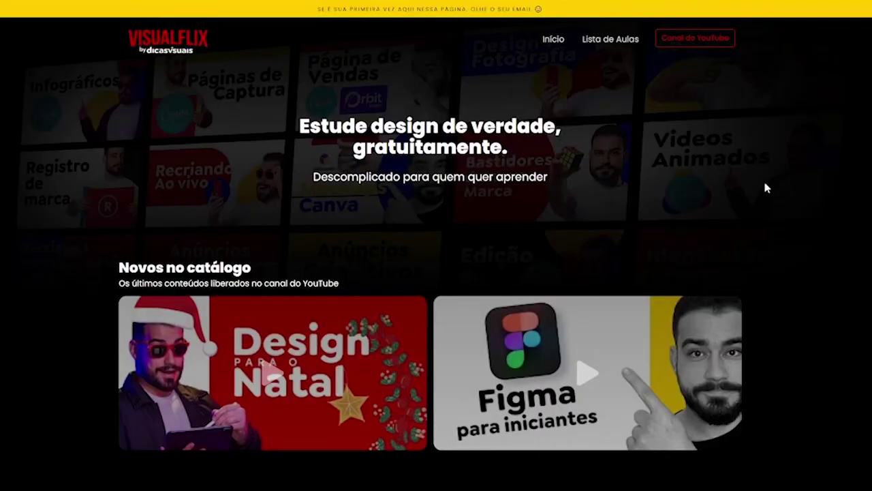
scroll(764, 187, "down", 1)
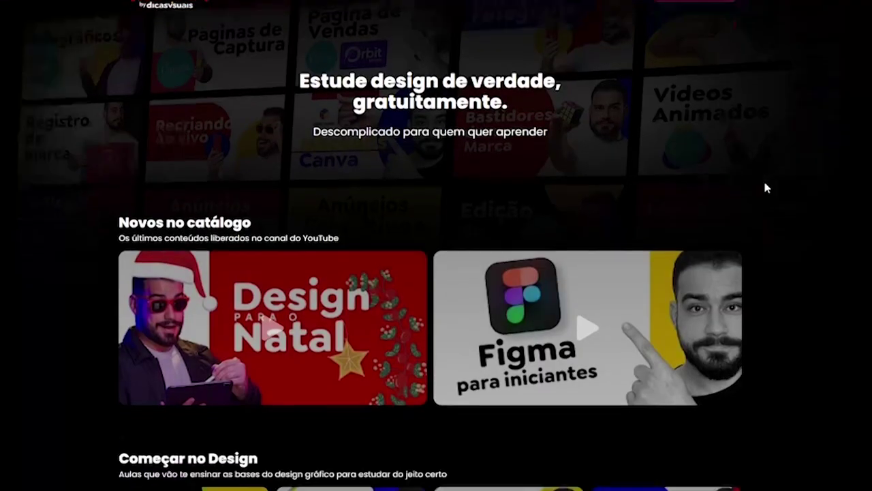
scroll(765, 187, "down", 2)
scroll(765, 187, "down", 3)
scroll(765, 187, "down", 4)
scroll(765, 186, "down", 1)
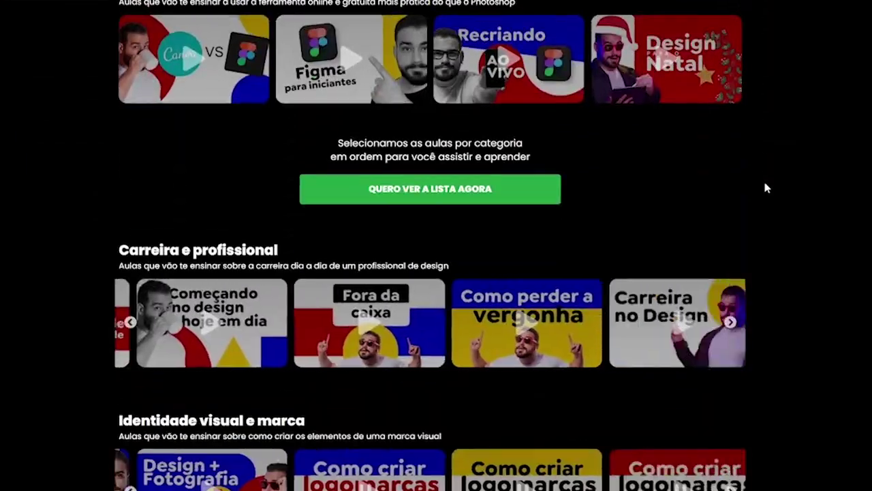
scroll(764, 187, "down", 3)
scroll(765, 186, "down", 3)
scroll(766, 186, "down", 4)
scroll(766, 187, "down", 4)
scroll(766, 186, "down", 1)
left_click(730, 316)
left_click(730, 316)
scroll(730, 334, "down", 2)
left_click(730, 348)
scroll(740, 334, "up", 5)
scroll(741, 333, "up", 10)
scroll(738, 332, "up", 5)
scroll(738, 332, "up", 5)
scroll(738, 332, "up", 5)
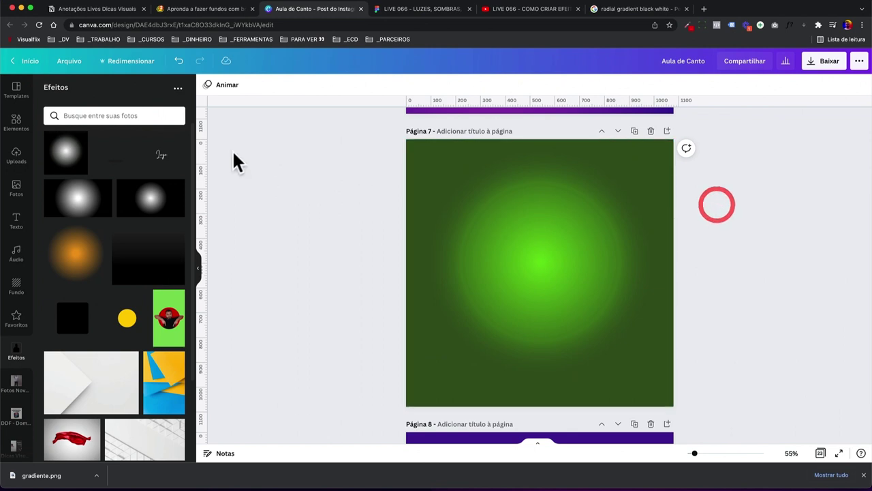
Search Elements for 'coco' and place a cut-out coconut photo slightly higher on page 7's glow.
left_click(12, 126)
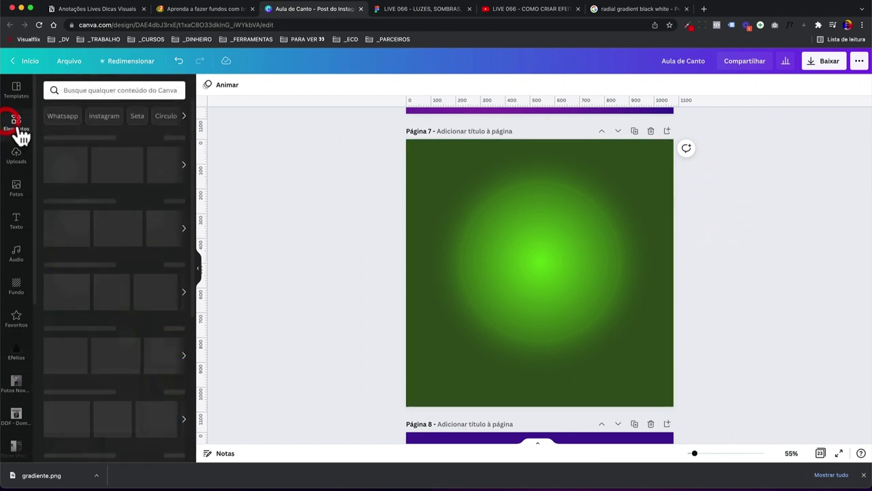
left_click(83, 91)
type("coco")
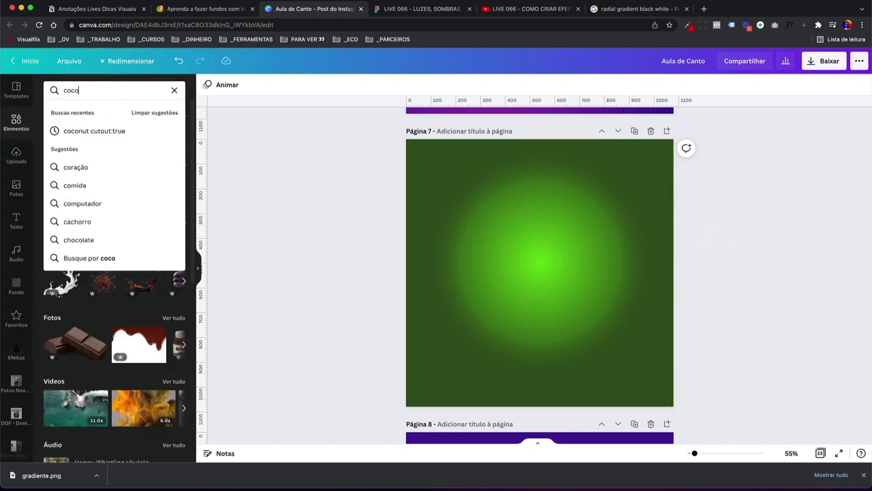
key("Return")
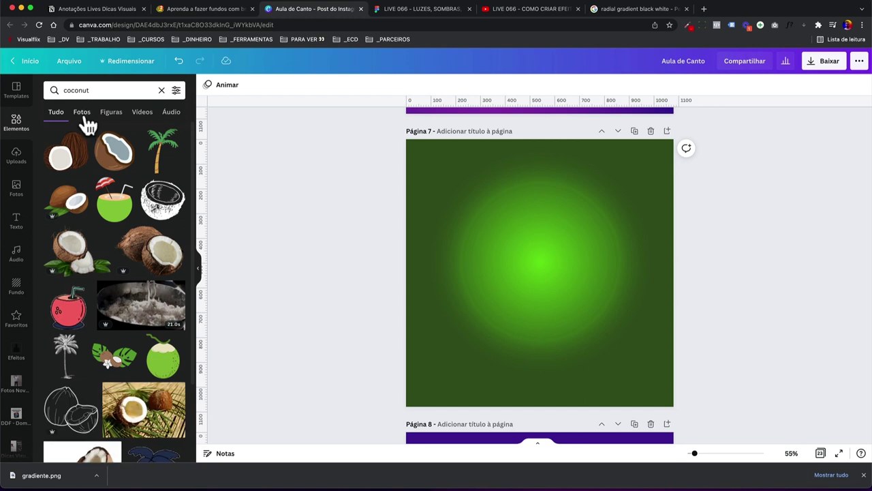
left_click(83, 115)
left_click(80, 157)
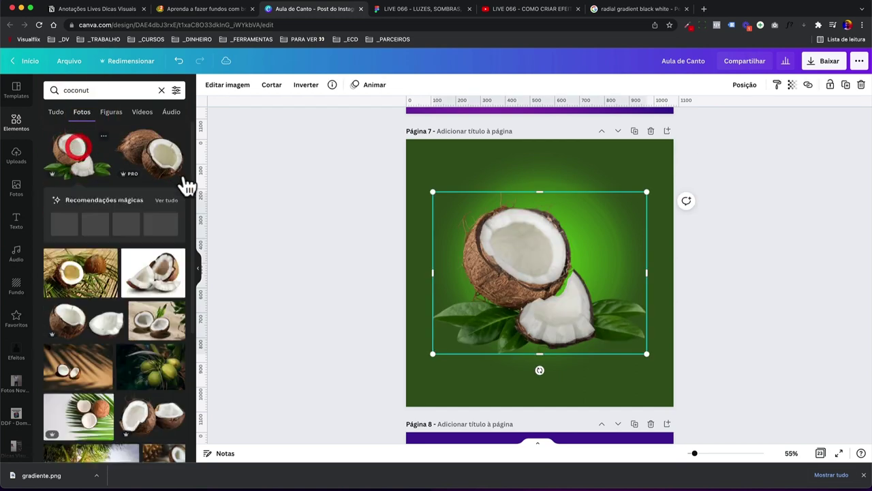
left_click_drag(552, 271, 556, 262)
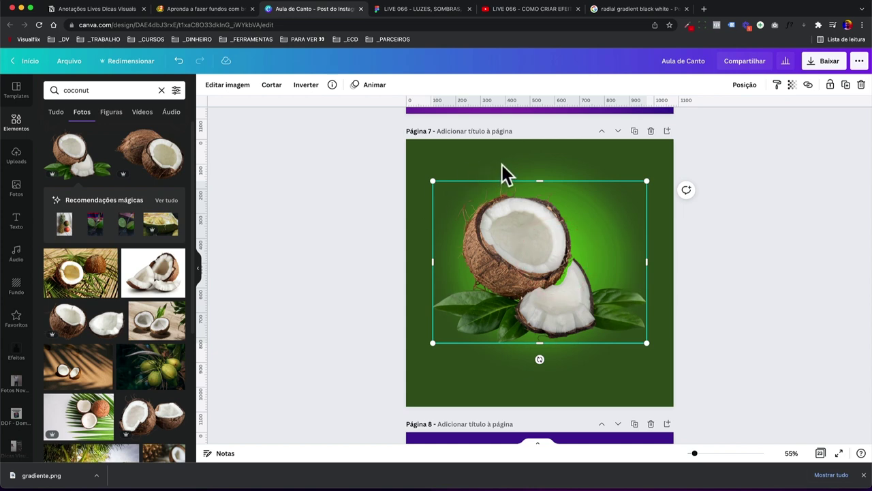
Crop-adjust the green glow background, enlarging it past the page and shifting its centre right.
double_click(519, 158)
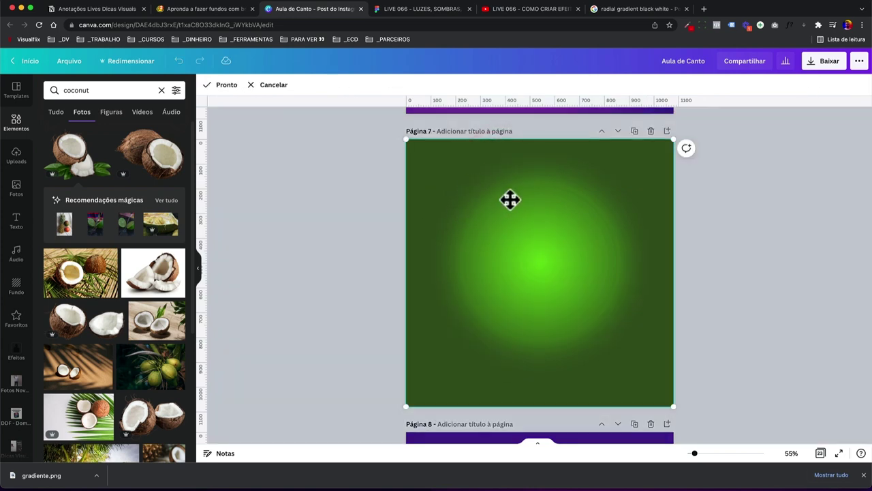
left_click_drag(408, 407, 300, 461)
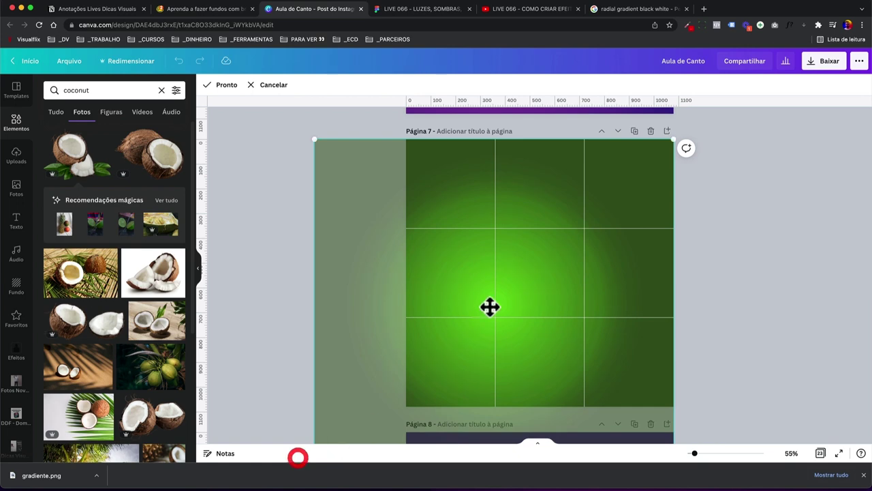
left_click_drag(491, 306, 461, 266)
left_click(461, 266)
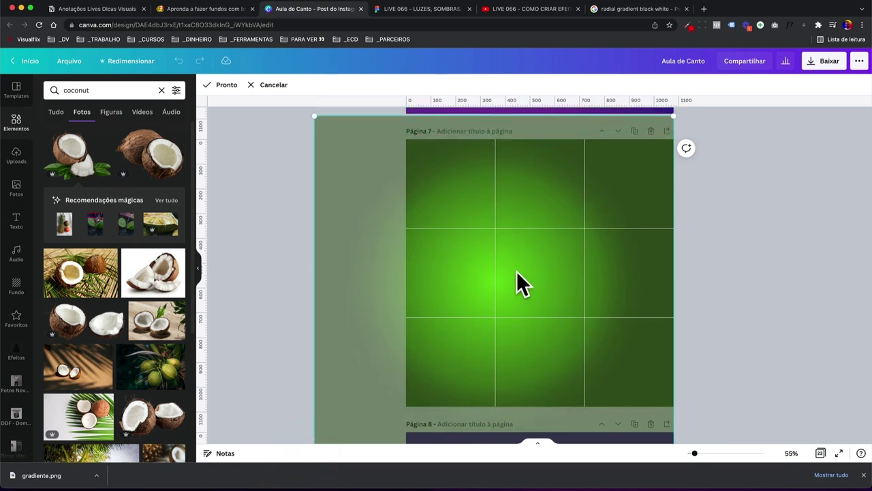
left_click_drag(518, 282, 657, 296)
left_click_drag(659, 266, 668, 273)
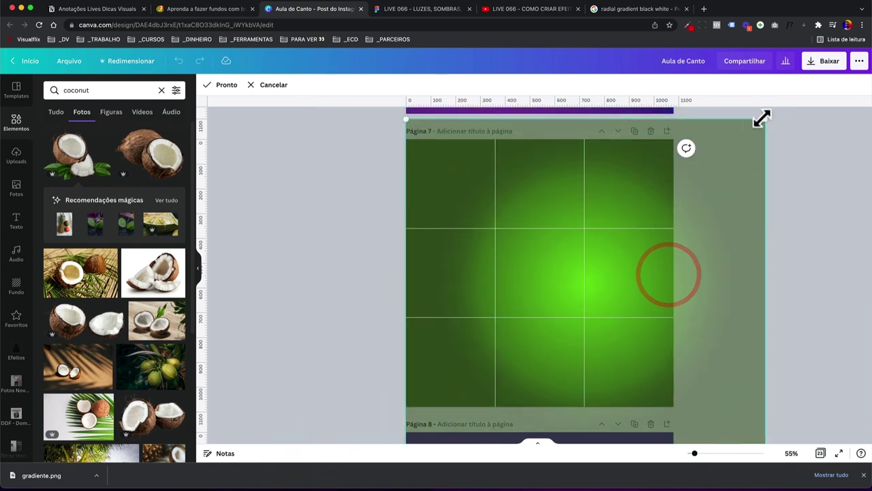
left_click_drag(760, 109, 830, 97)
left_click_drag(612, 254, 625, 300)
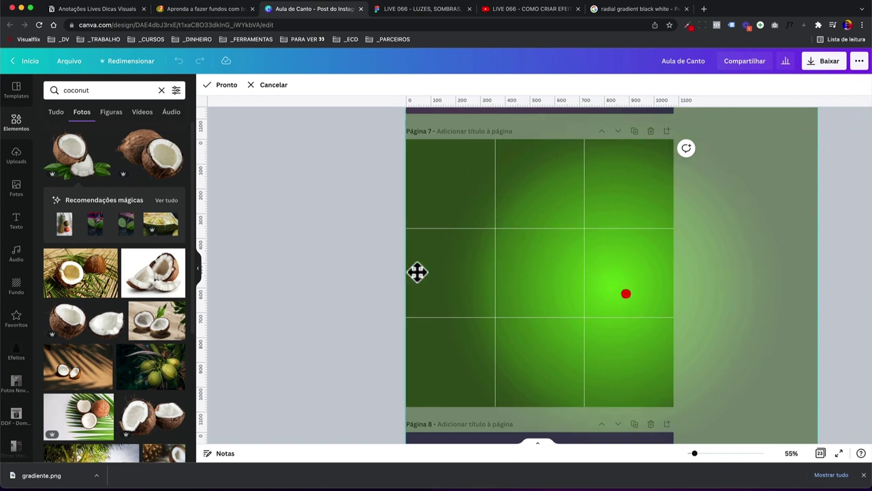
left_click(332, 261)
Move the coconut photo right and down onto the glow's bright spot.
left_click_drag(501, 265, 566, 274)
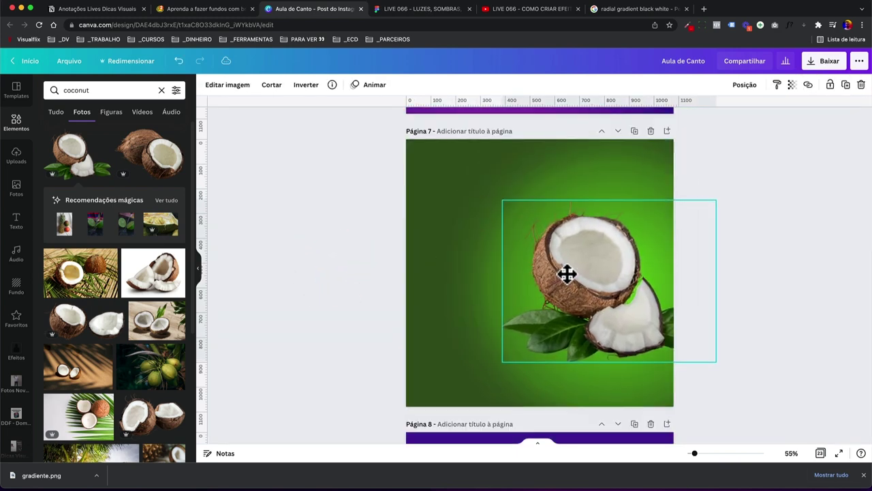
left_click(365, 258)
left_click_drag(424, 192, 498, 354)
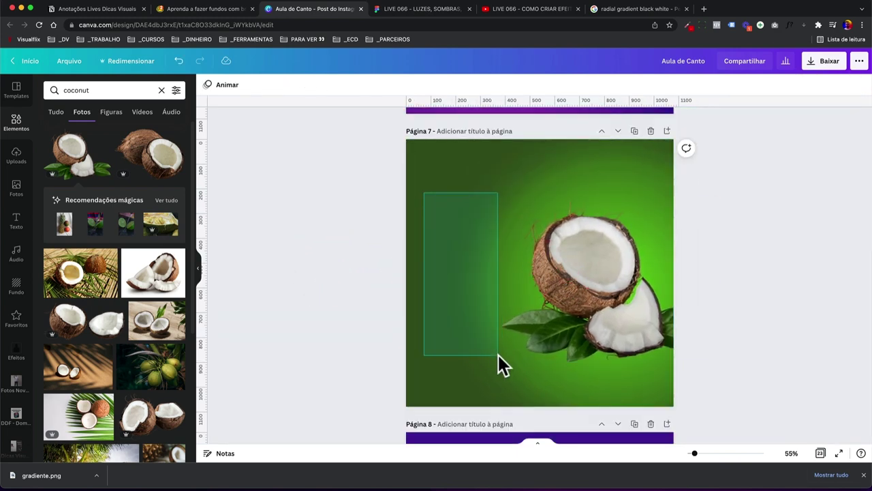
left_click(570, 286)
left_click(364, 271)
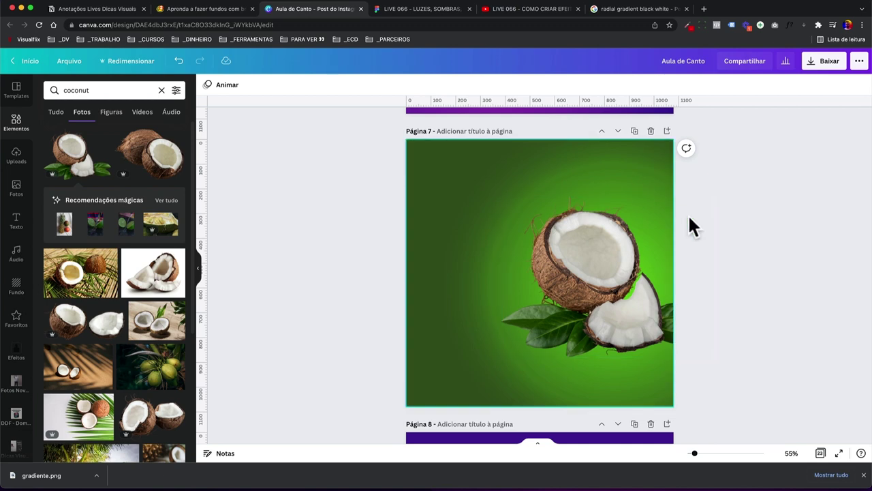
In Figma, draw a new 2014×1200 frame, Frame 10, in empty canvas space.
left_click(418, 9)
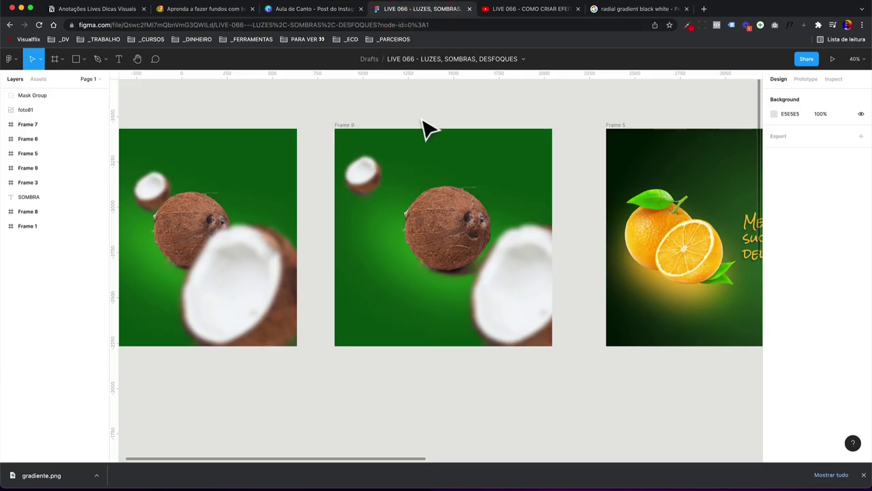
scroll(426, 128, "left", 3)
scroll(426, 128, "left", 4)
scroll(426, 128, "left", 8)
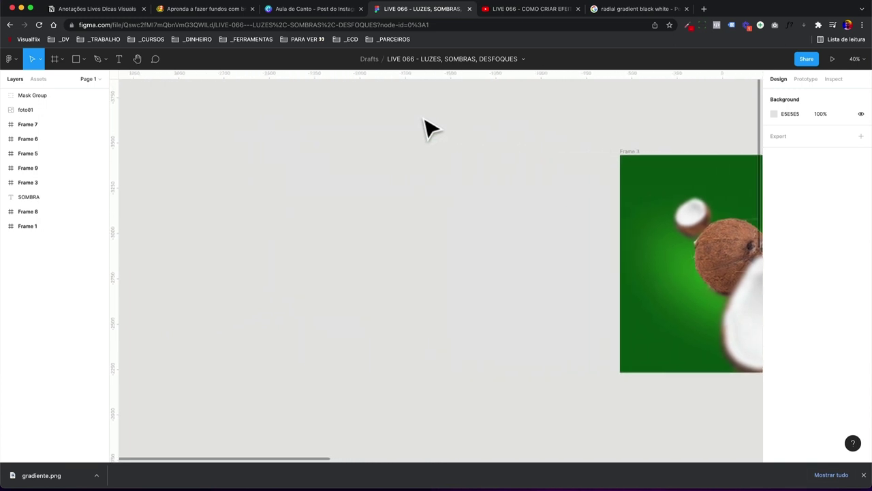
scroll(426, 128, "down", 1)
key("f")
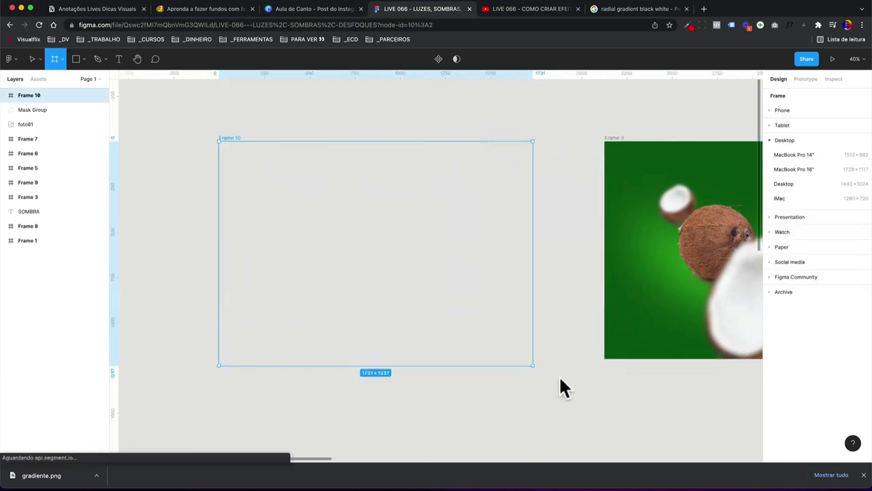
left_click_drag(218, 141, 584, 358)
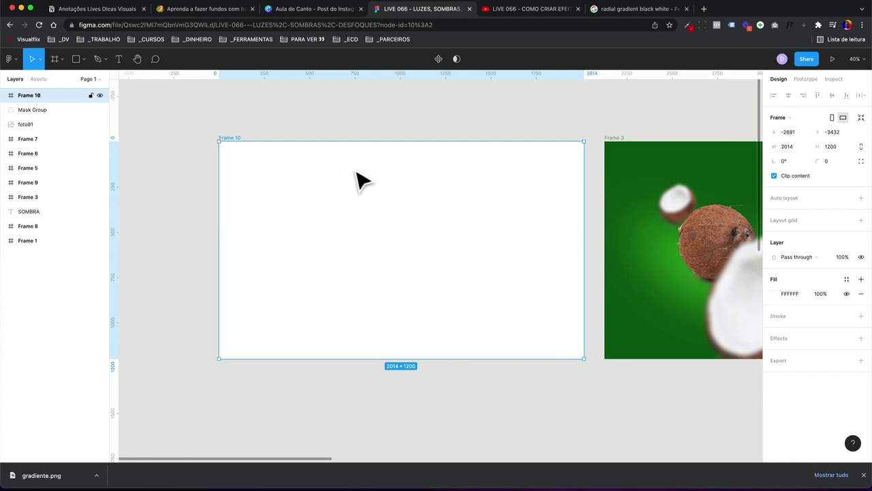
Fill Frame 10 with a solid dark navy blue (#12206D).
left_click(774, 293)
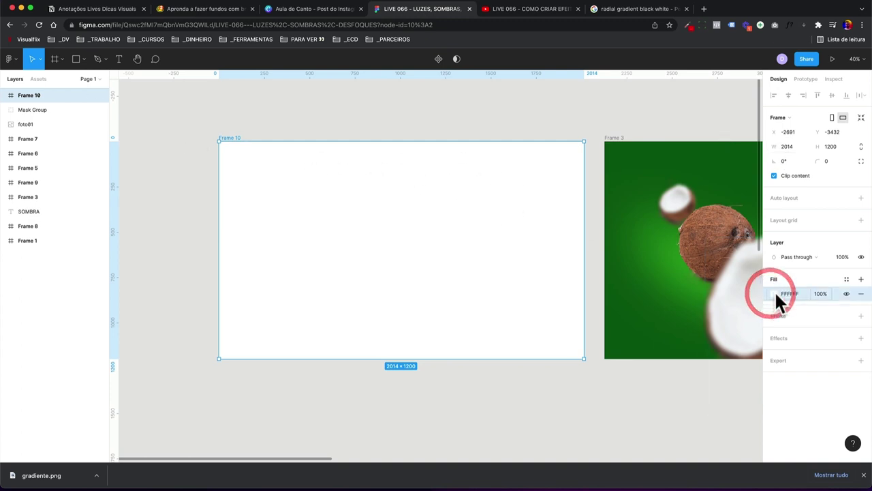
left_click(727, 354)
left_click_drag(749, 306, 754, 297)
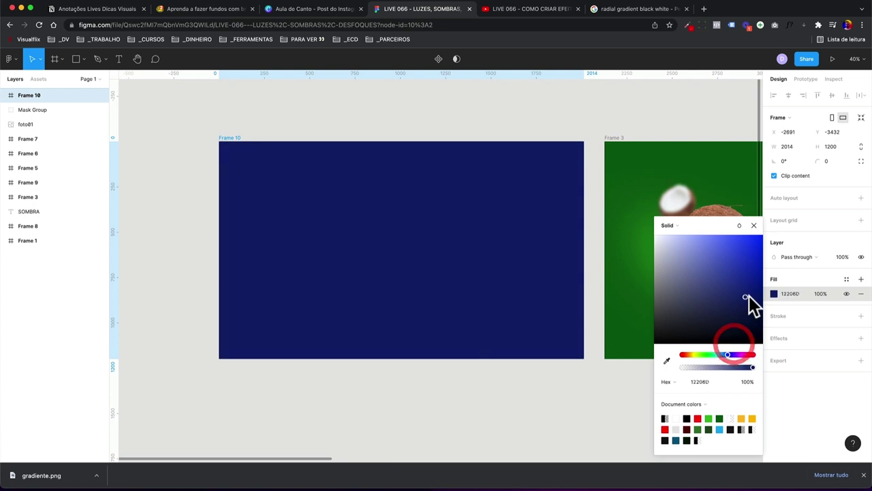
left_click(526, 120)
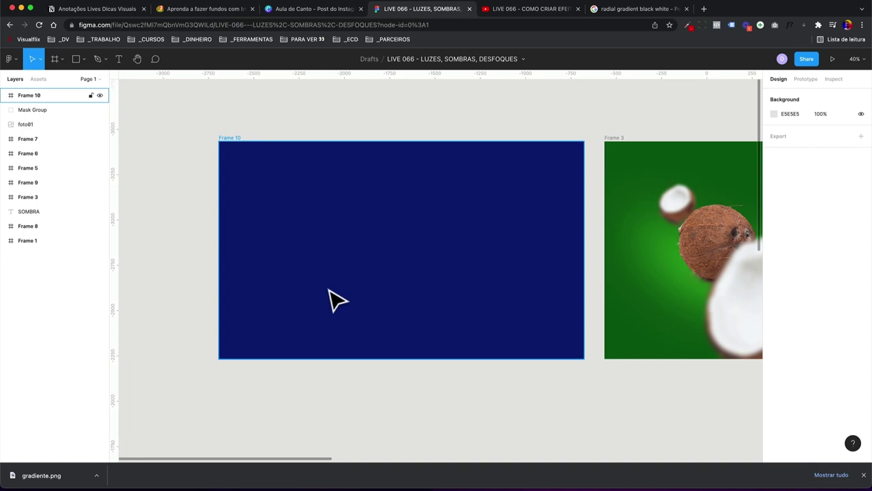
Draw a wide grey ellipse in the lower middle of Frame 10 and zoom out.
key("o")
left_click_drag(266, 262, 538, 328)
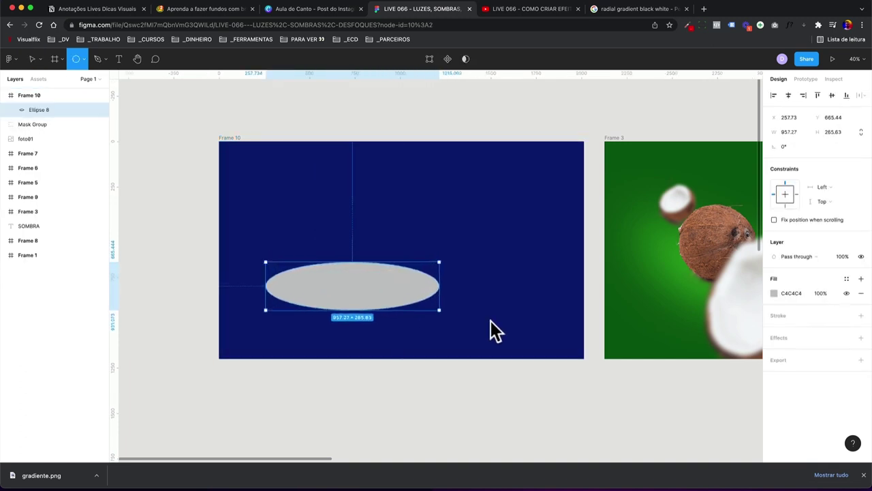
double_click(404, 295)
key("v")
scroll(403, 289, "left", 5)
scroll(205, 314, "down", 1)
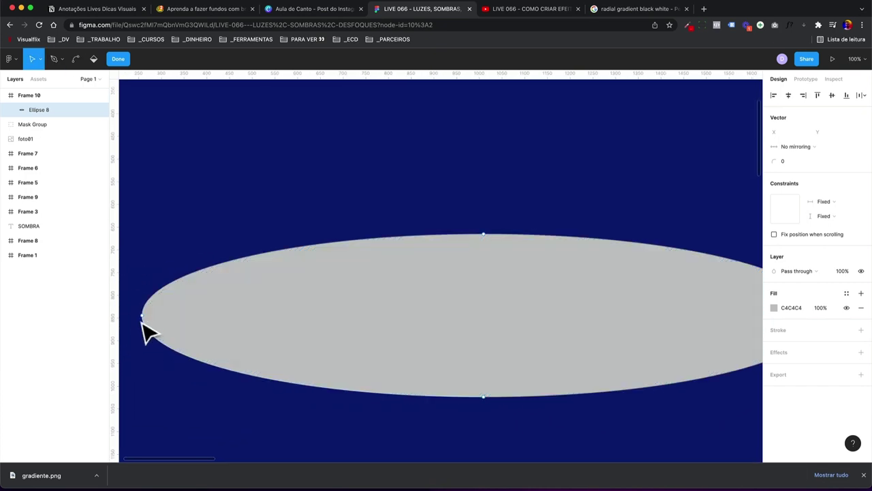
key("ctrl+minus")
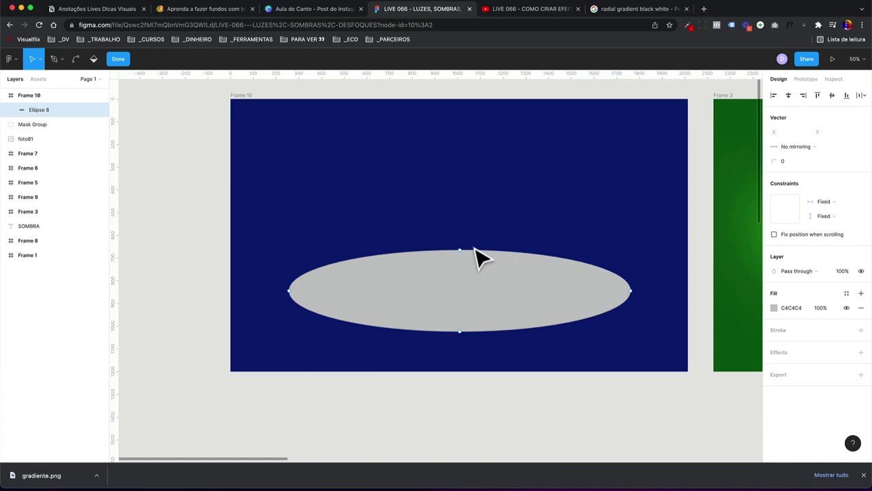
Check the reference livestream, then return to Figma and open the ellipse for point editing.
left_click(524, 9)
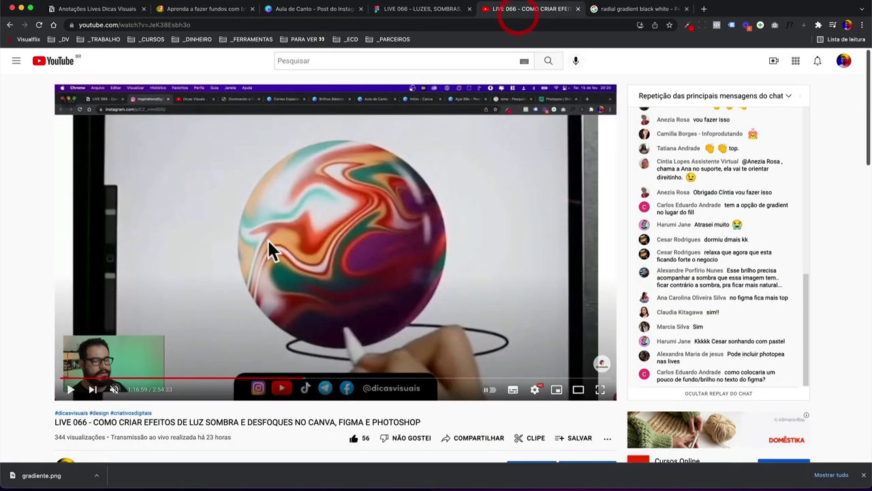
scroll(315, 182, "down", 2)
scroll(180, 327, "down", 1)
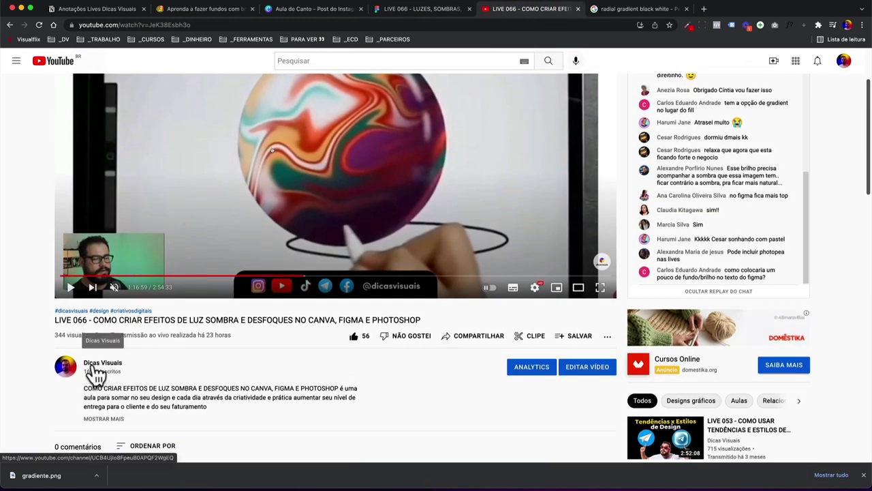
scroll(95, 373, "up", 1)
scroll(205, 204, "up", 1)
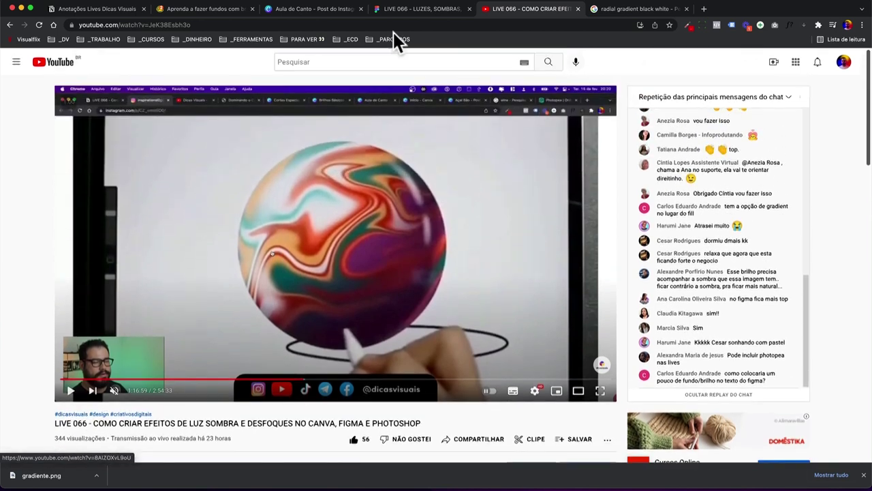
left_click(409, 10)
left_click(464, 261)
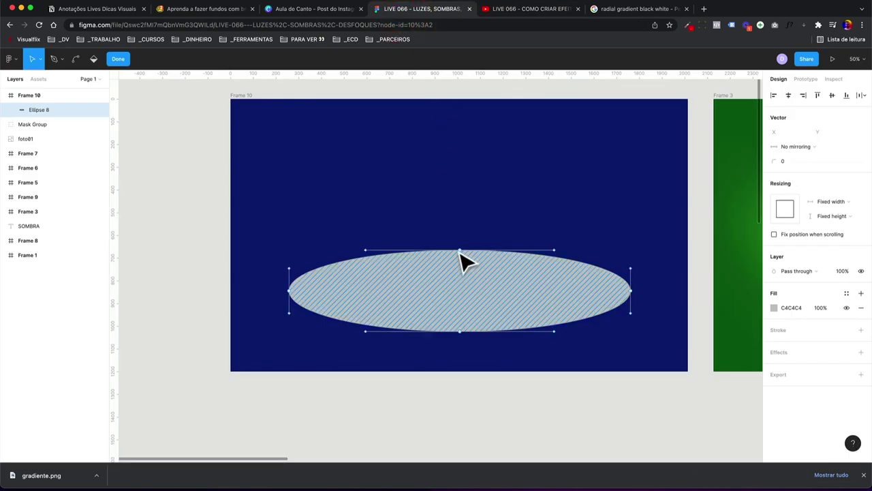
Pull the ellipse's top point down and bend its handles to fill out the right side.
left_click(461, 251)
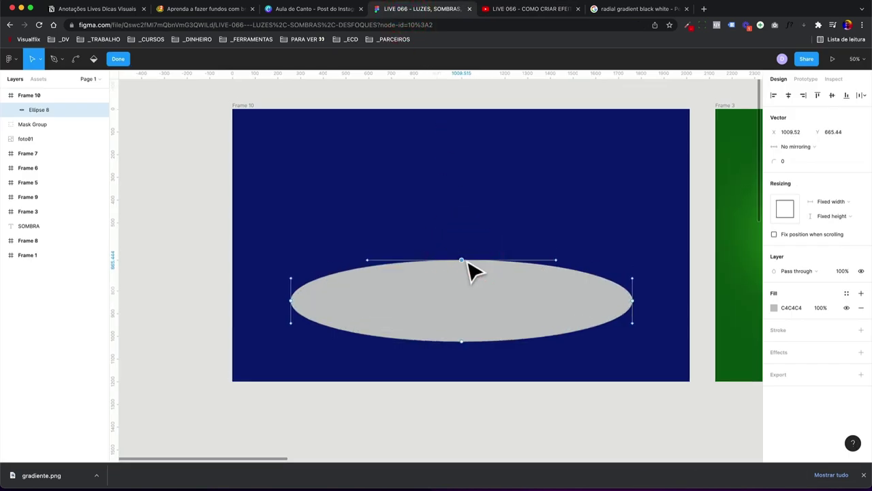
mouse_move(463, 257)
left_mouse_down()
mouse_move(451, 274)
mouse_move(460, 307)
left_mouse_up()
left_click(457, 308)
left_click(553, 307)
left_click_drag(555, 308, 559, 286)
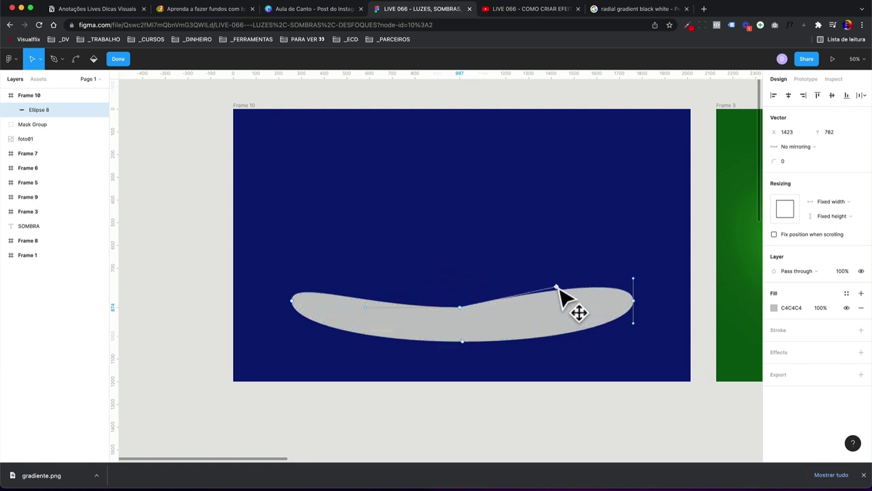
left_click_drag(501, 317, 532, 282)
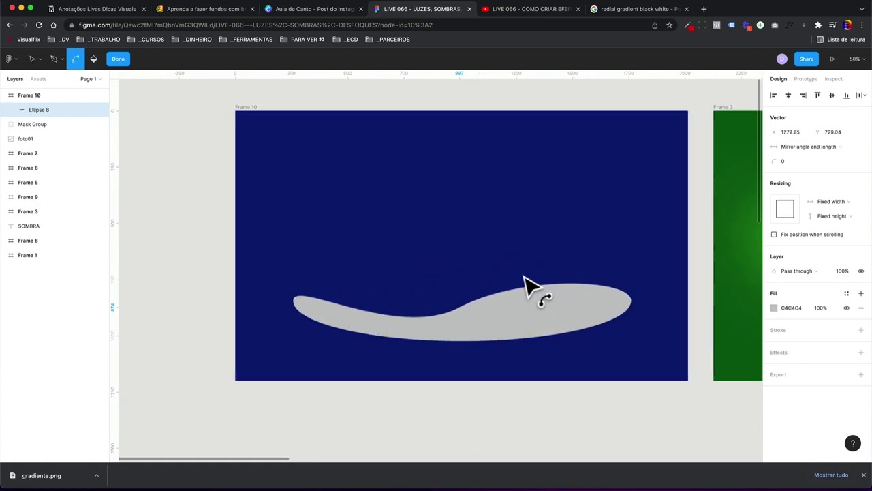
Reshape the bottom edge's curve handles into a 1517.58 × 254.65 wave shape and finish editing.
scroll(539, 286, "up", 1)
left_click(532, 276)
left_click_drag(464, 342, 559, 342)
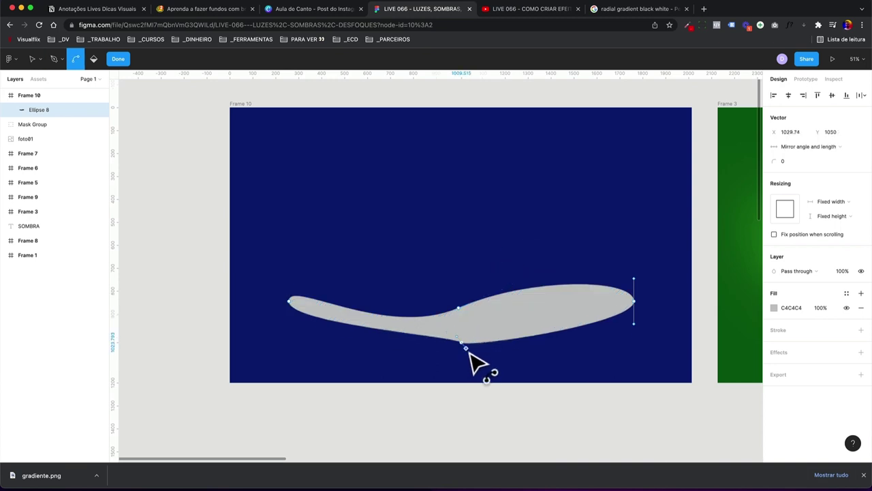
scroll(559, 341, "up", 1)
scroll(559, 351, "down", 1)
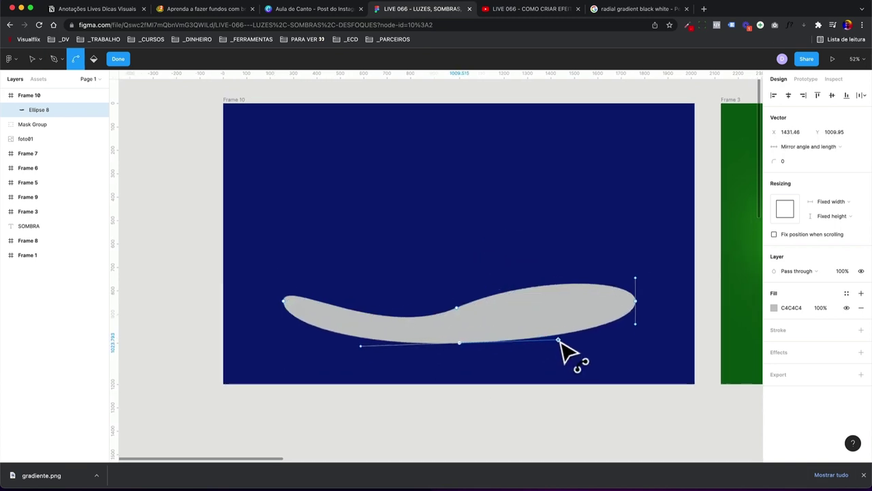
key("v")
left_click(530, 337)
left_click(280, 305)
left_click(332, 363)
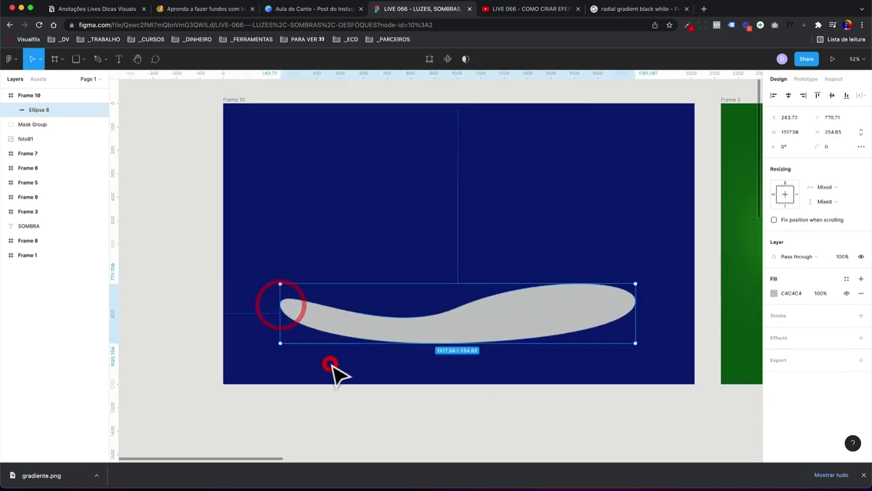
left_click(774, 292)
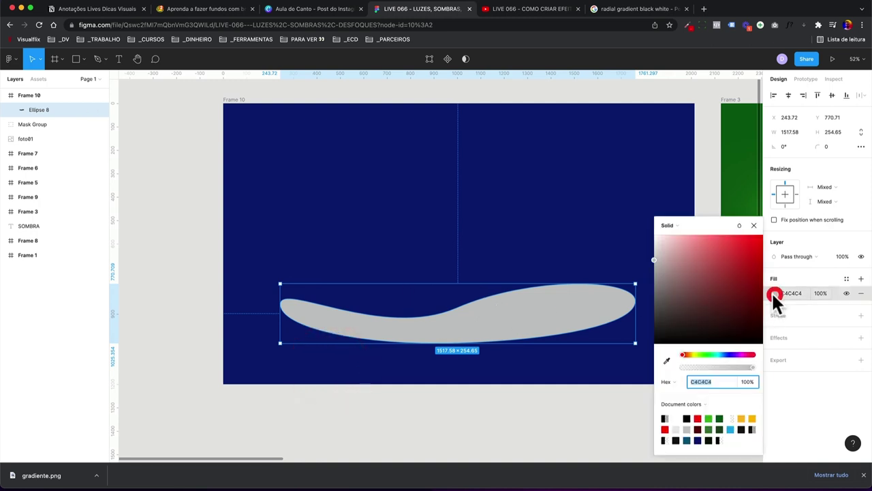
Fill the shape white and change its effect from drop shadow to layer blur.
left_click_drag(673, 273, 644, 235)
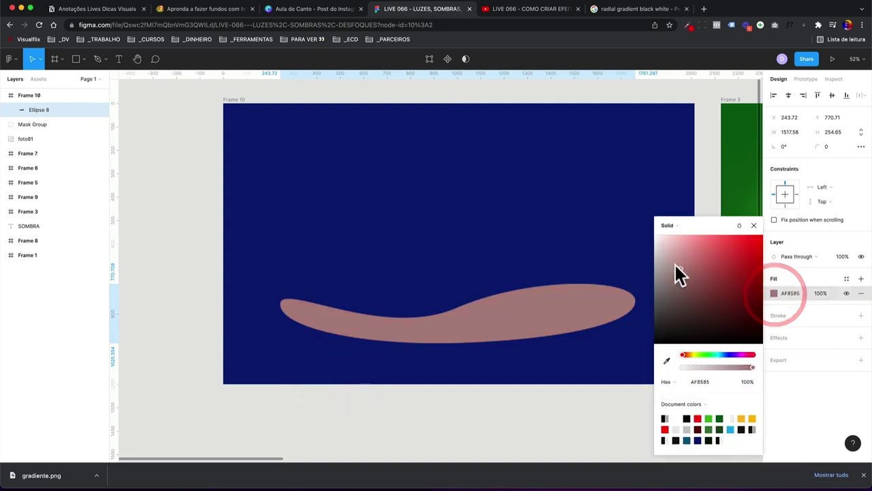
left_click(754, 225)
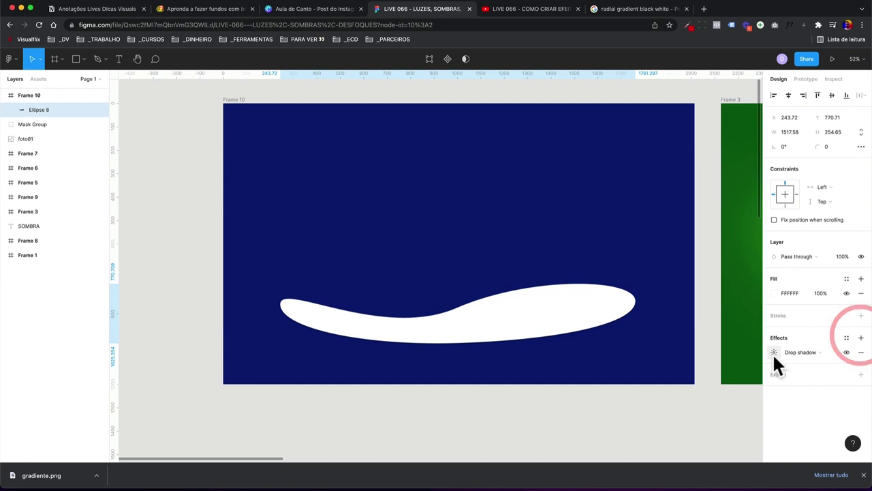
left_click(807, 351)
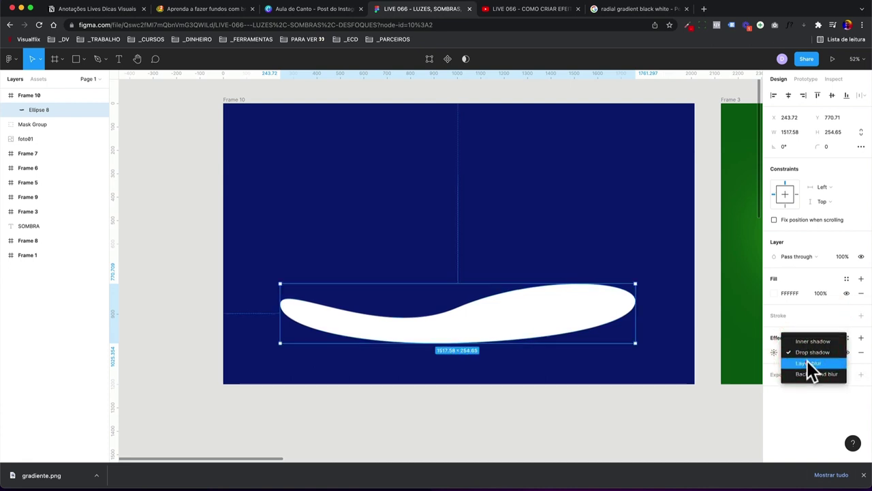
left_click(809, 363)
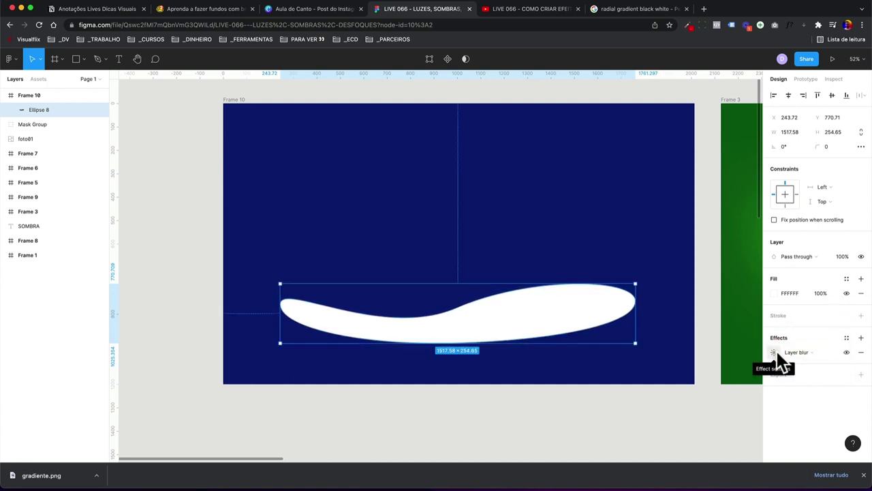
Set the layer blur radius to 500.
left_click(776, 352)
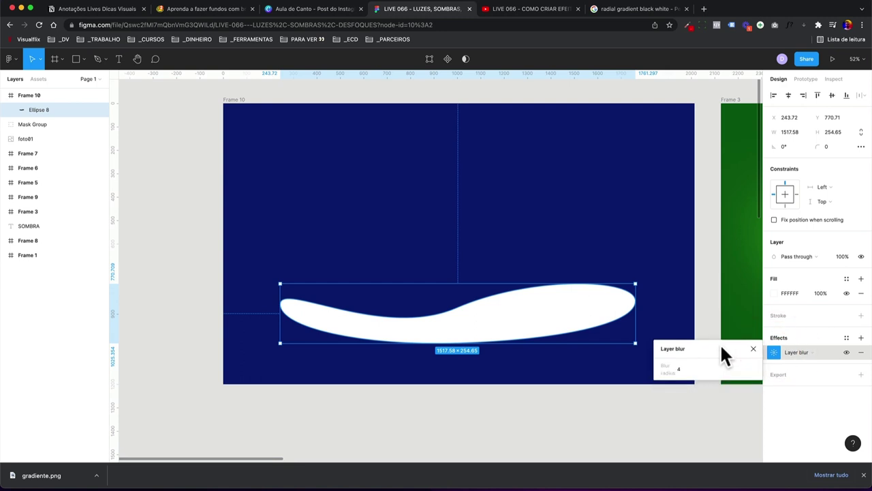
left_click(689, 368)
key("BackSpace")
type("300")
key("Return")
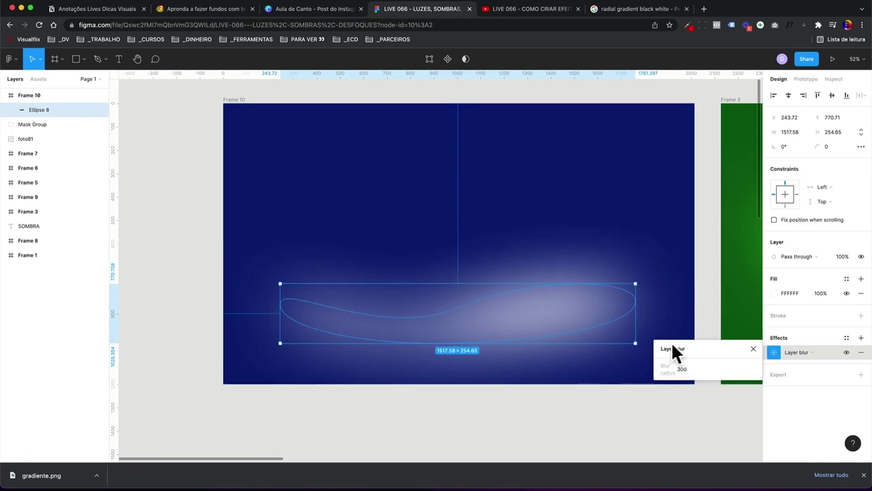
left_click(687, 369)
type("500")
key("Return")
Move the glow slightly higher in Frame 10 and start tinting its fill cyan.
left_click_drag(518, 343, 510, 309)
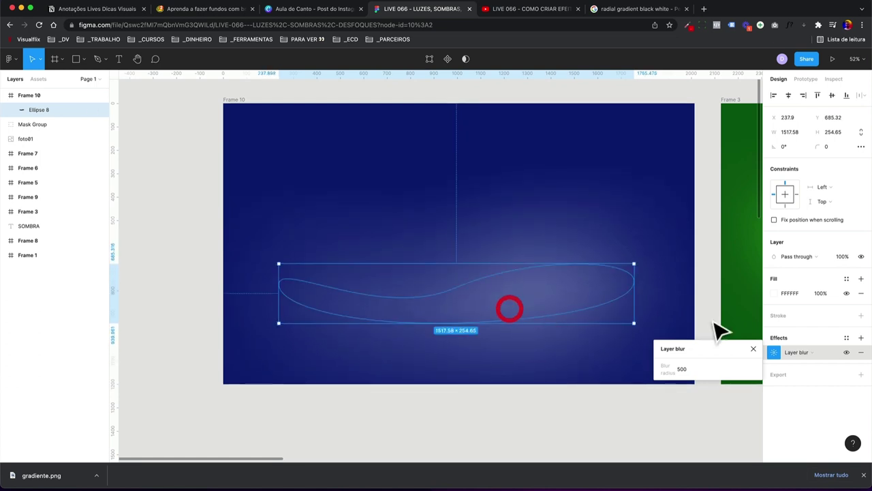
left_click(774, 293)
left_click(720, 354)
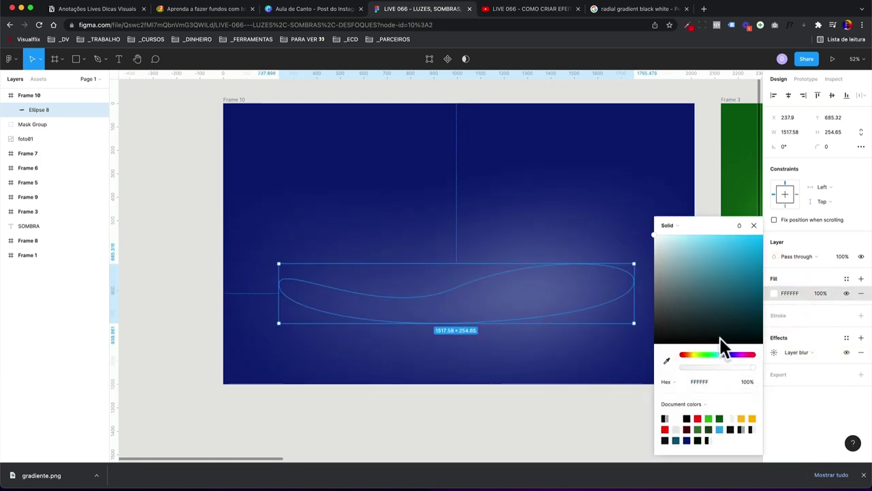
Tint the blurred glow light cyan-blue #80E0F5.
left_click(707, 262)
left_click_drag(717, 248, 711, 242)
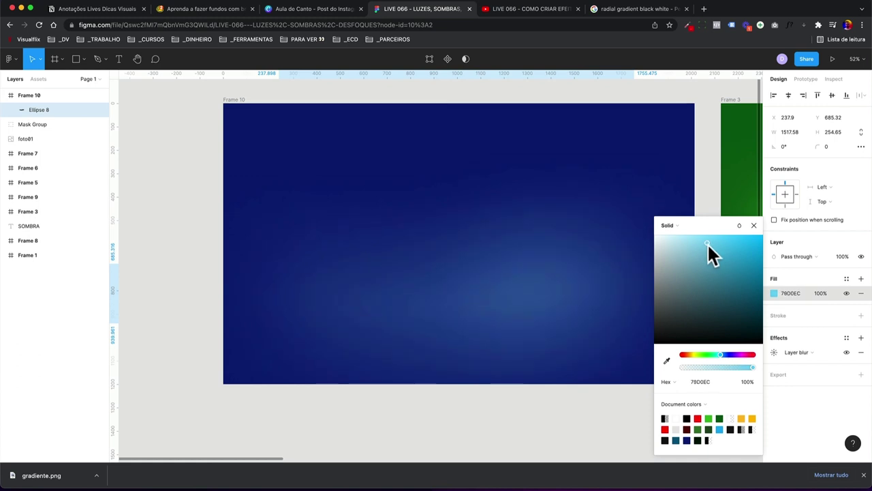
left_click(722, 352)
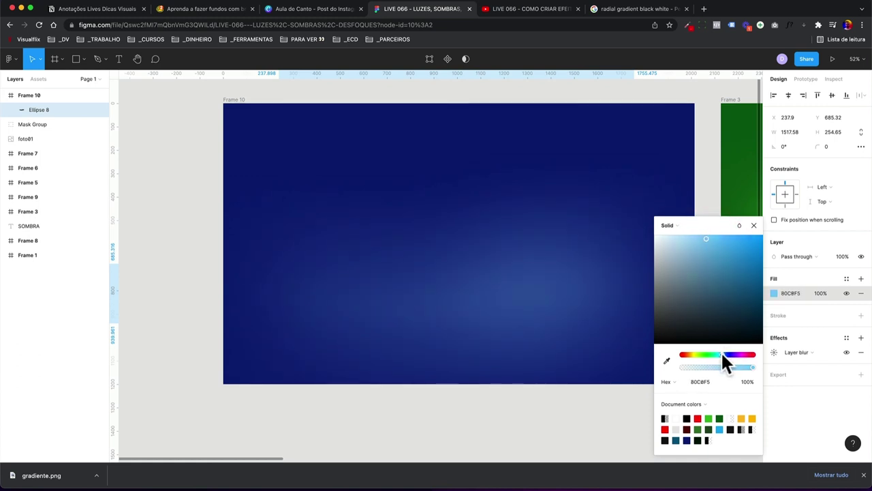
left_click(702, 240)
left_click(488, 415)
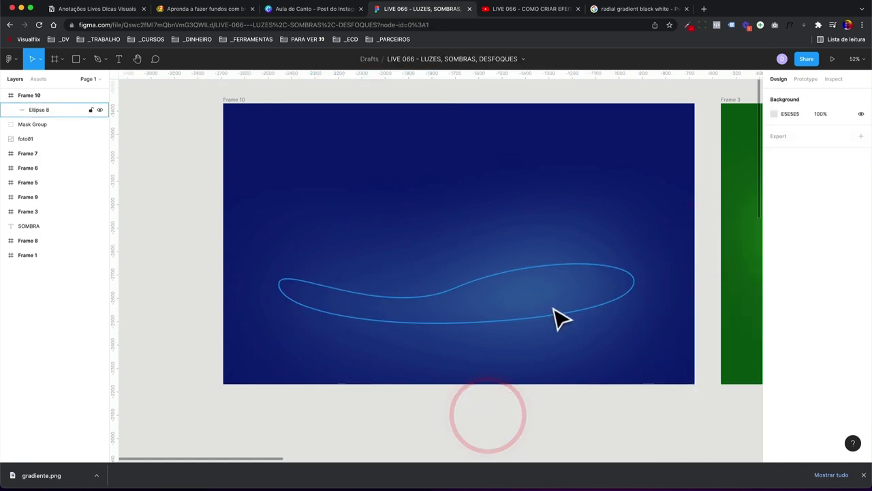
Paste the coconut image from Frame 3 into Frame 10, then undo the paste.
scroll(561, 318, "right", 5)
left_click(588, 287)
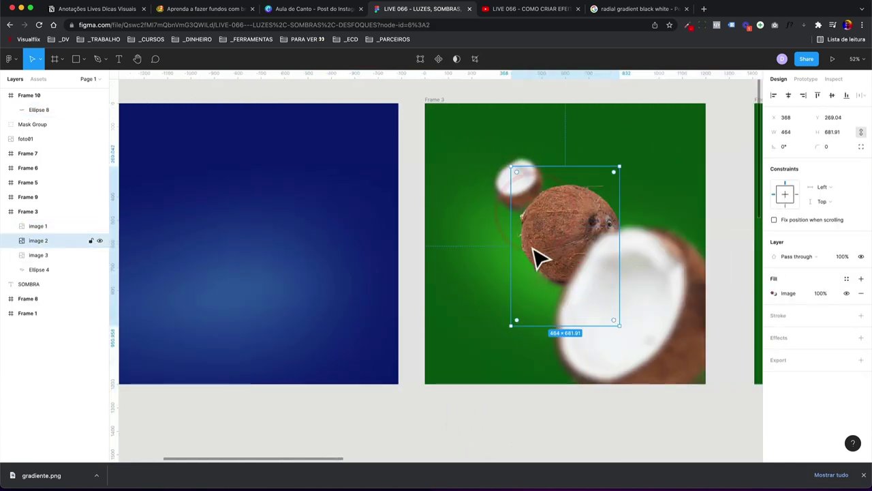
scroll(539, 258, "left", 5)
key("ctrl+v")
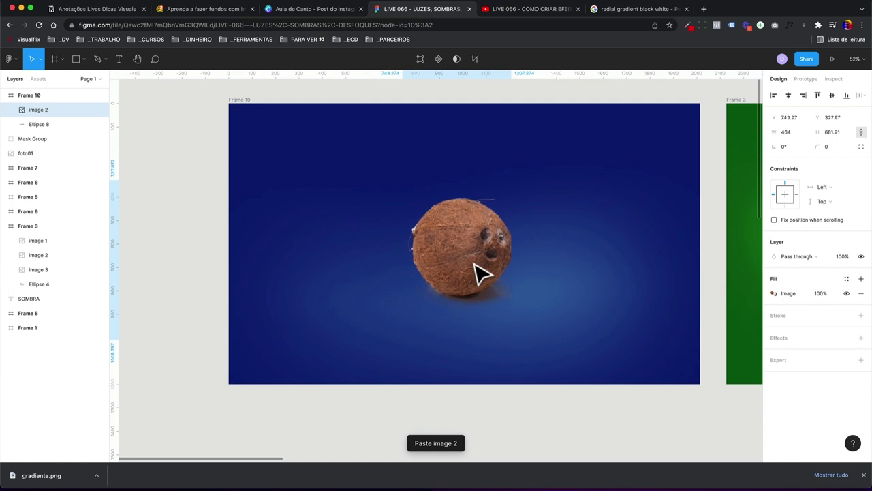
key("ctrl+z")
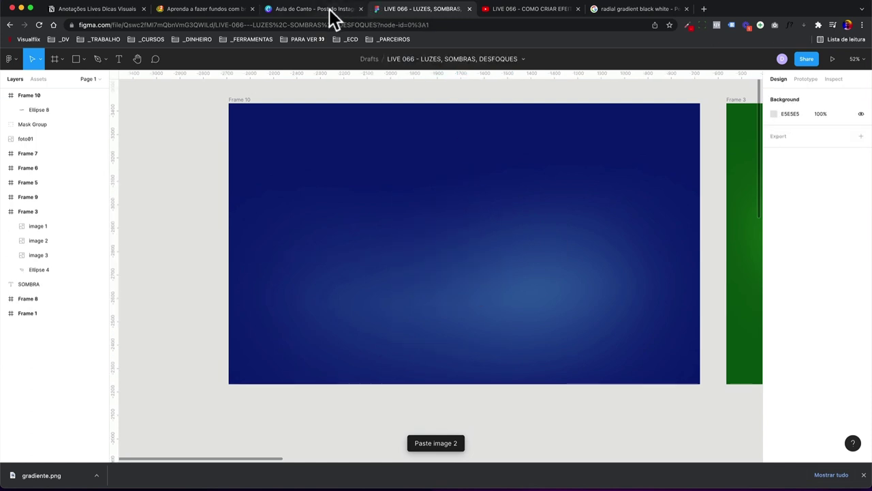
left_click(634, 9)
Search Google Images for 'tenis', filtered to transparent-background images.
left_click_drag(175, 62, 66, 62)
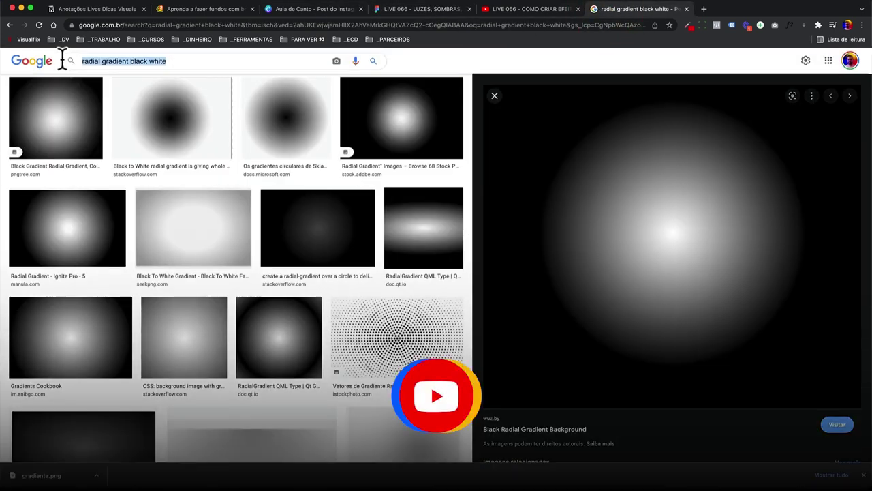
type("tenis")
key("Return")
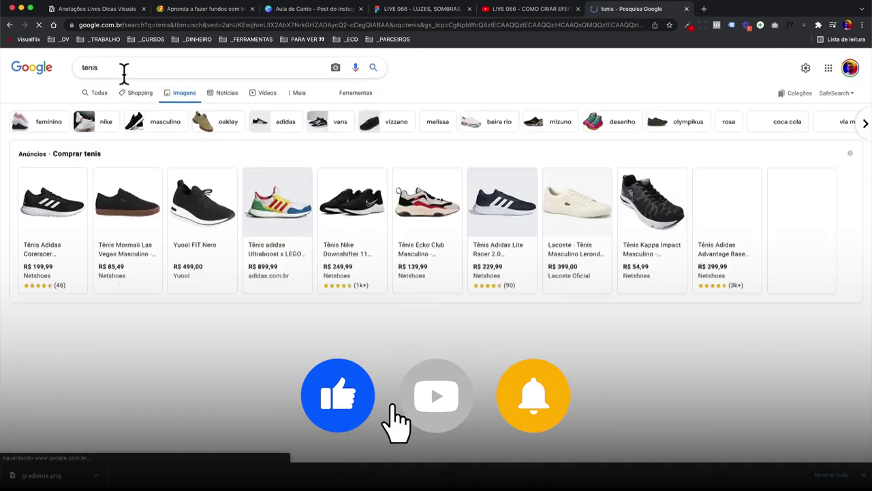
left_click(355, 94)
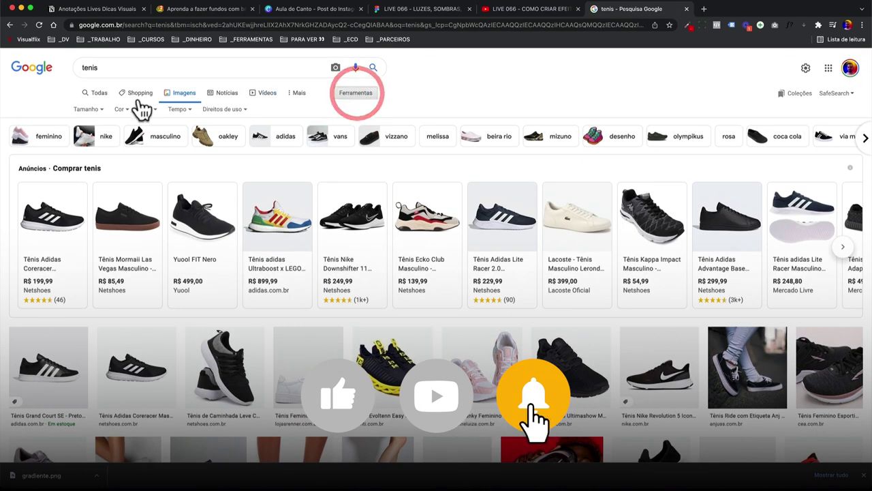
left_click(123, 111)
left_click(133, 148)
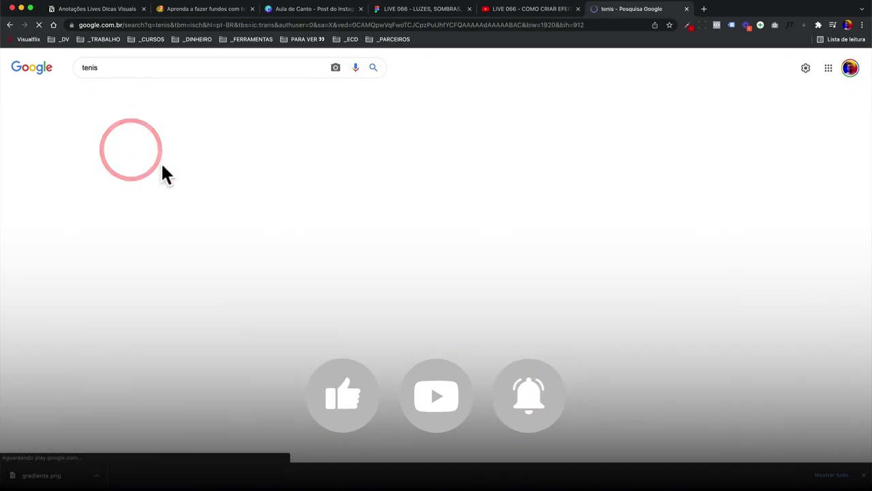
Copy the transparent Olympikus sneaker image and return to the Figma file.
scroll(253, 249, "down", 2)
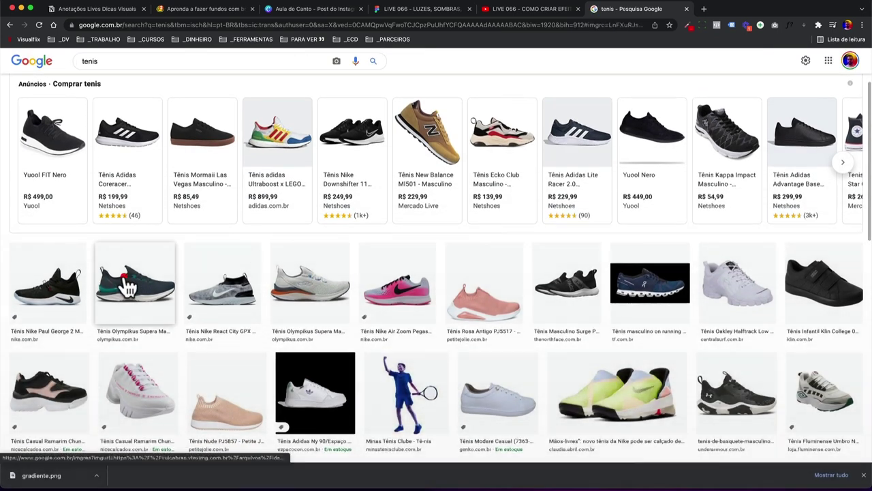
left_click(129, 283)
right_click(648, 262)
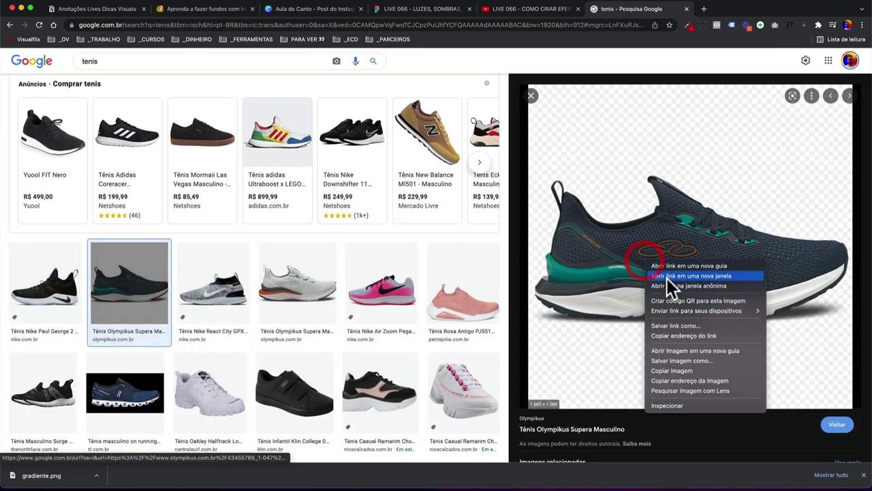
left_click(673, 361)
left_click(436, 11)
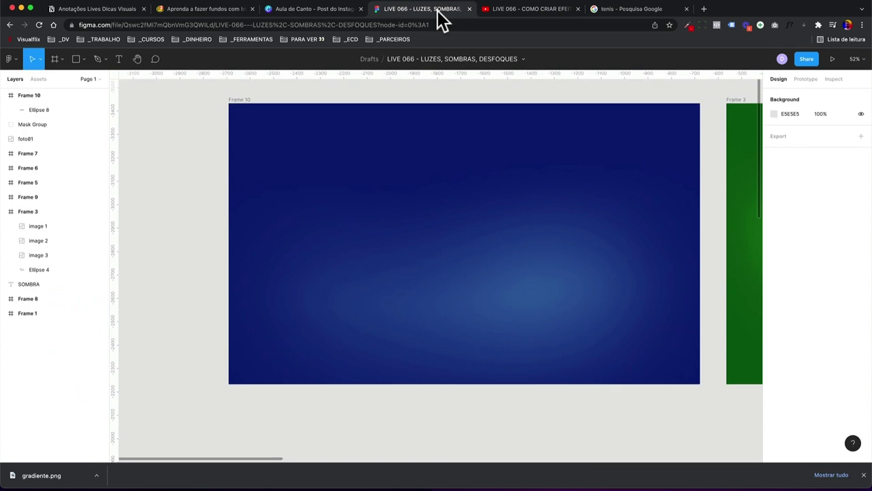
Paste the sneaker near Frame 10's centre, hide the Ellipse 8 glow, and select Frame 10.
key("ctrl+v")
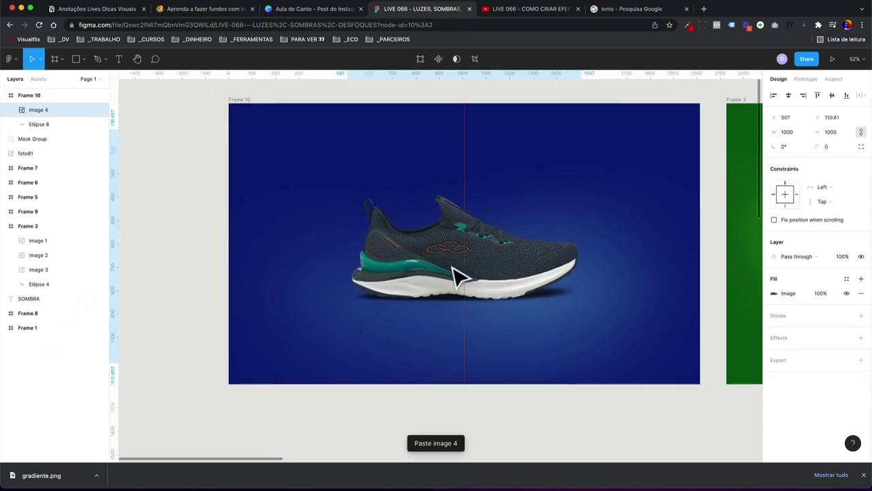
left_click_drag(438, 291, 459, 278)
left_click(623, 271)
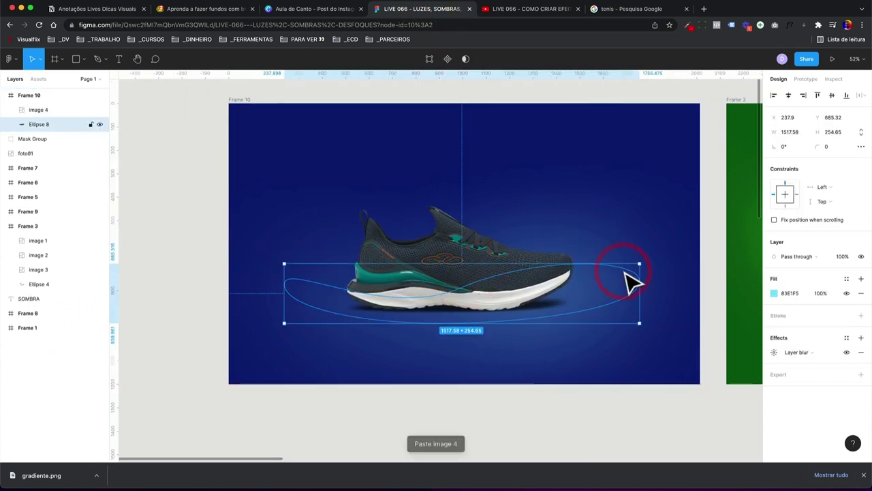
left_click(100, 124)
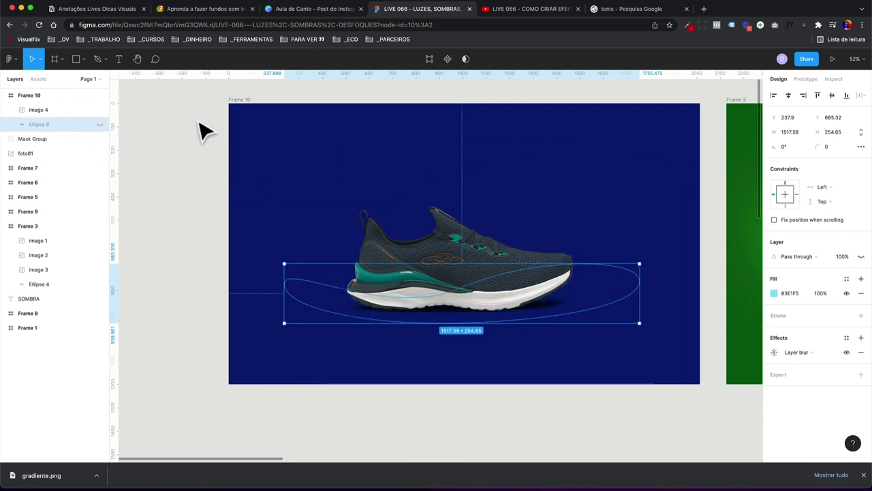
left_click(240, 100)
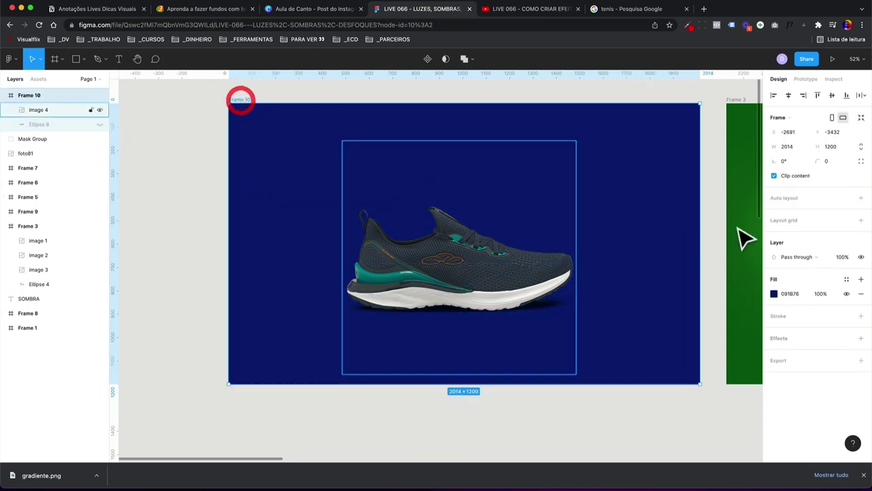
Give Frame 10 a #091876-to-#060F40 linear gradient with a fully opaque second stop, then unhide Ellipse 8.
left_click(774, 294)
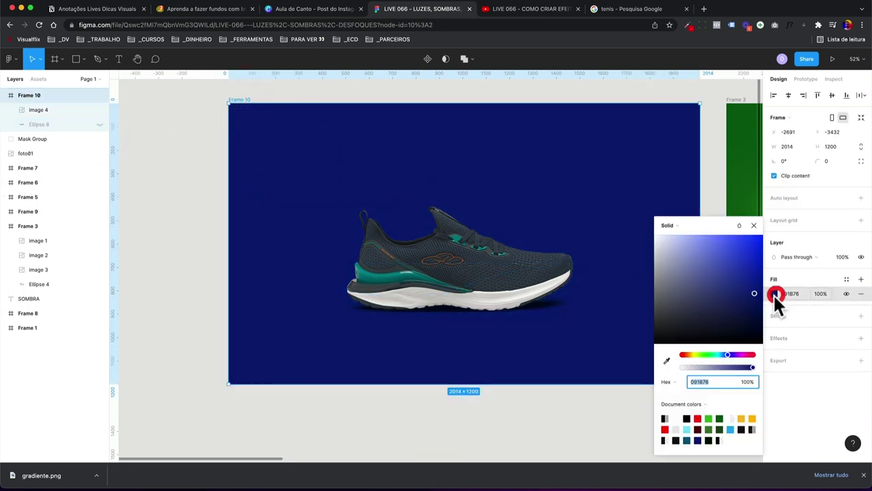
left_click(671, 225)
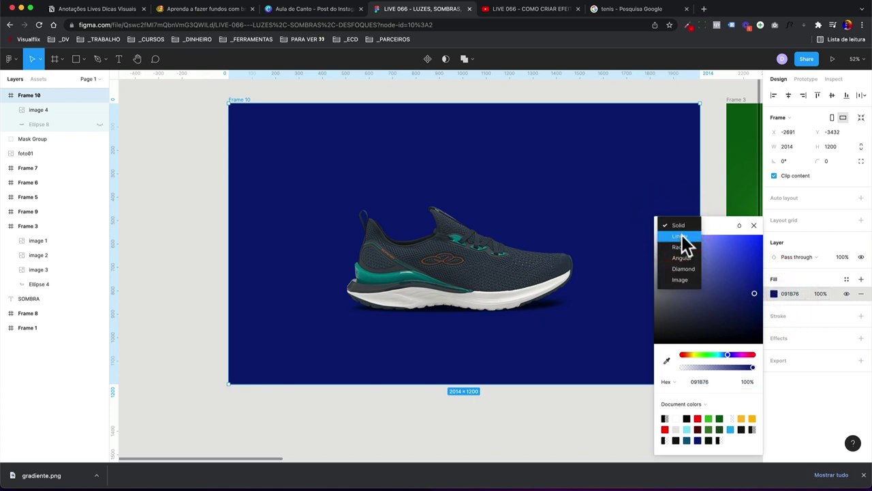
left_click(681, 236)
left_click(751, 213)
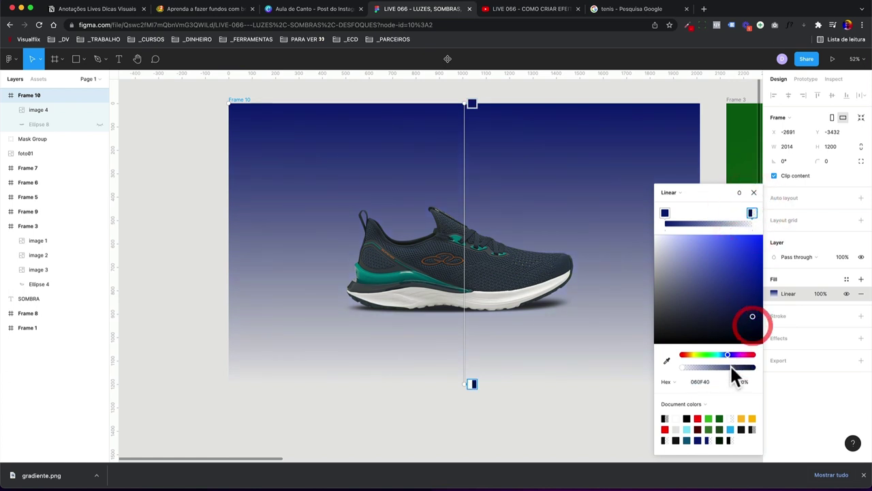
left_click_drag(732, 368, 770, 365)
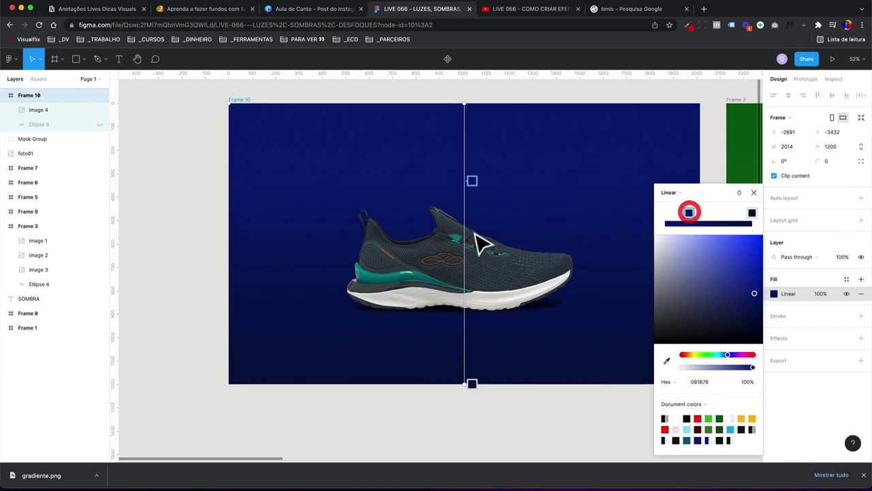
left_click(199, 246)
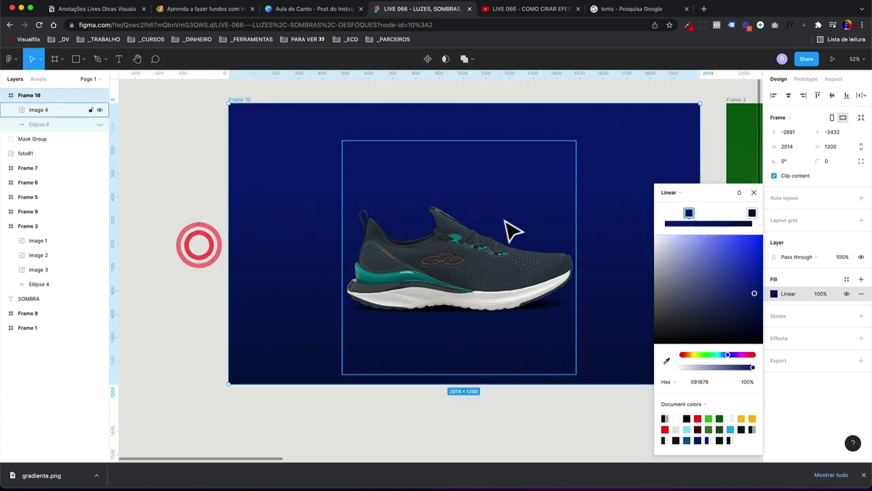
left_click(754, 193)
left_click(99, 124)
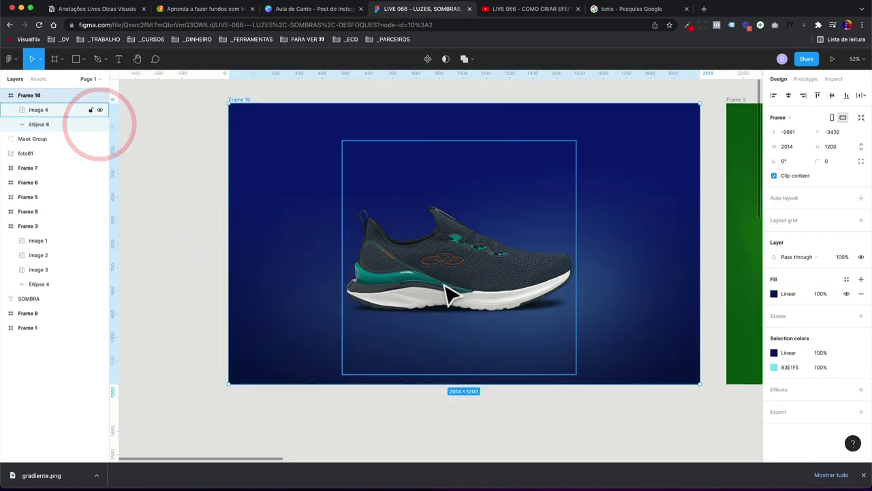
Flatten the glow ellipse Ellipse 8 to 199.24 tall (1517.58 × 199.24).
left_click(623, 307)
left_click(39, 125)
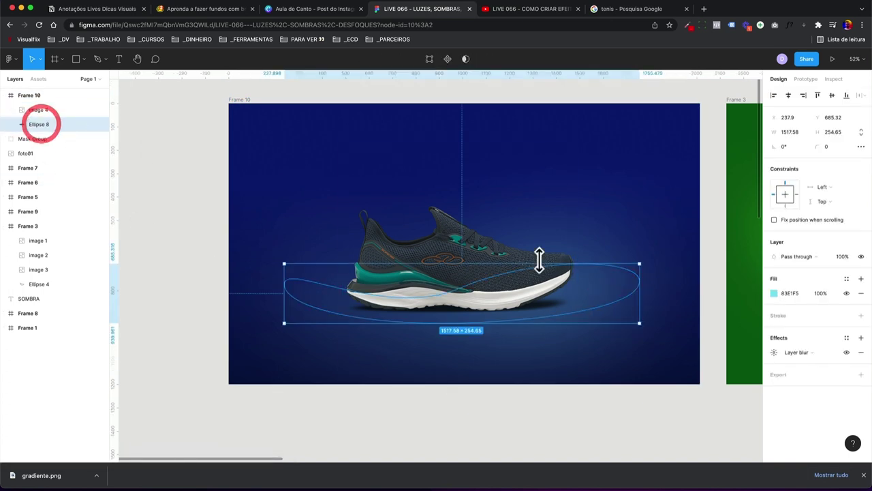
left_click_drag(550, 262, 550, 270)
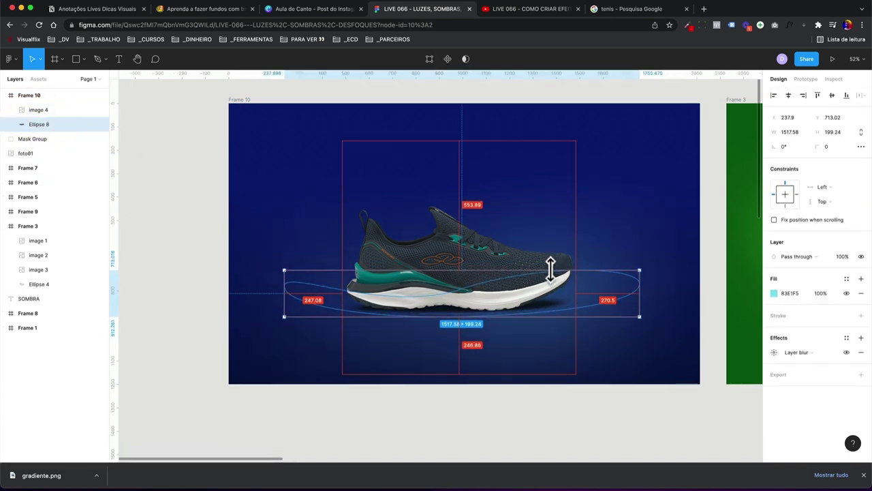
left_click(205, 319)
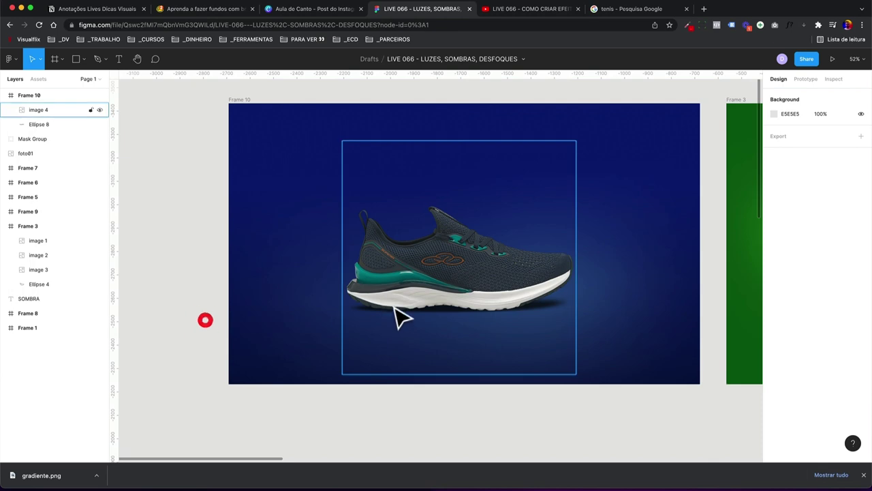
Zoom in on the sneaker and back out to check the flatter glow, then go to the YouTube replay.
left_click_drag(332, 286, 599, 331)
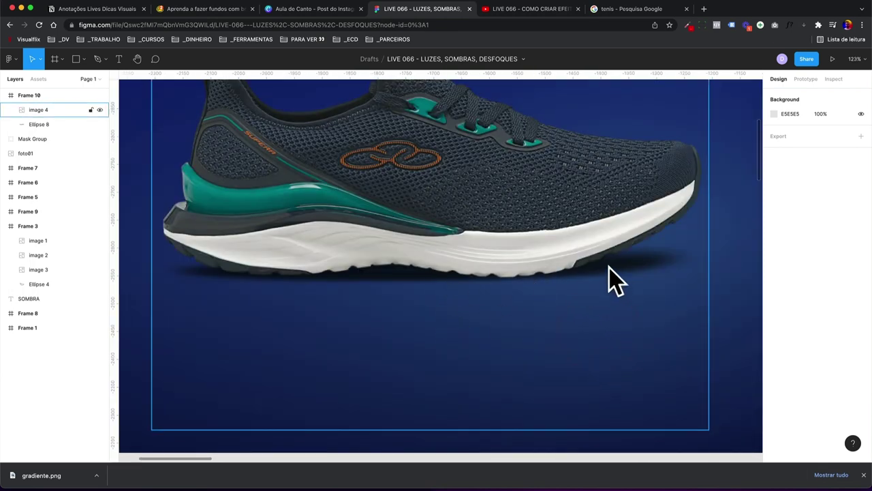
key("minus")
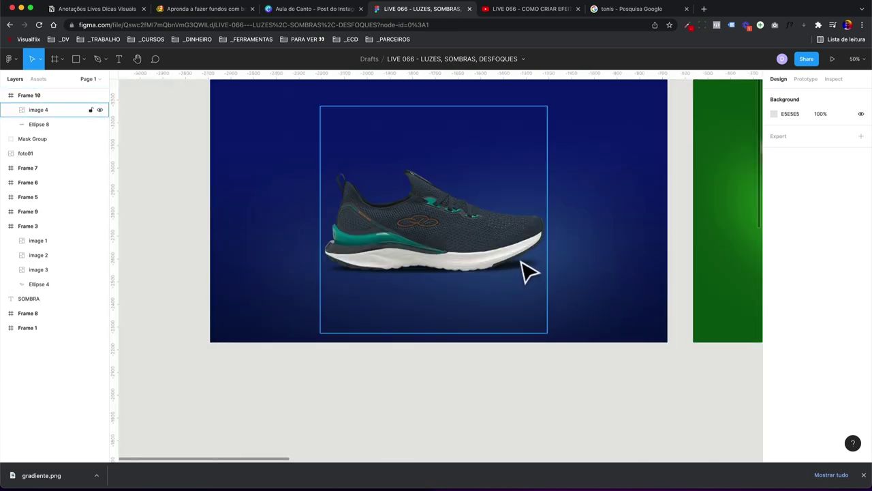
left_click_drag(414, 276, 434, 308)
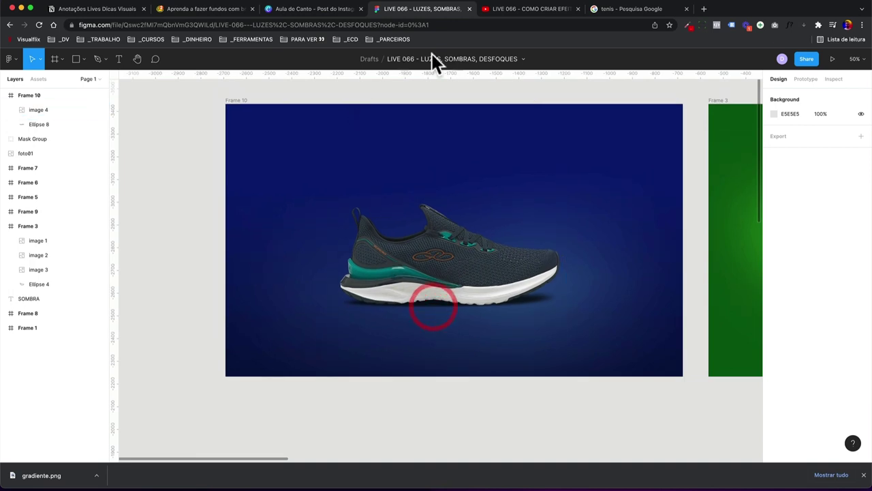
left_click(507, 11)
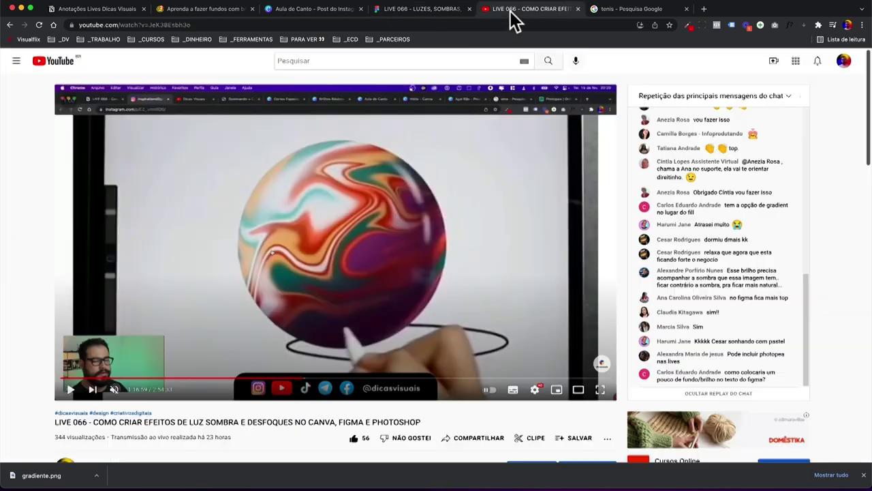
Play the LIVE 066 replay, skip ahead to 1:28:27, and return to the Figma file.
left_click(315, 366)
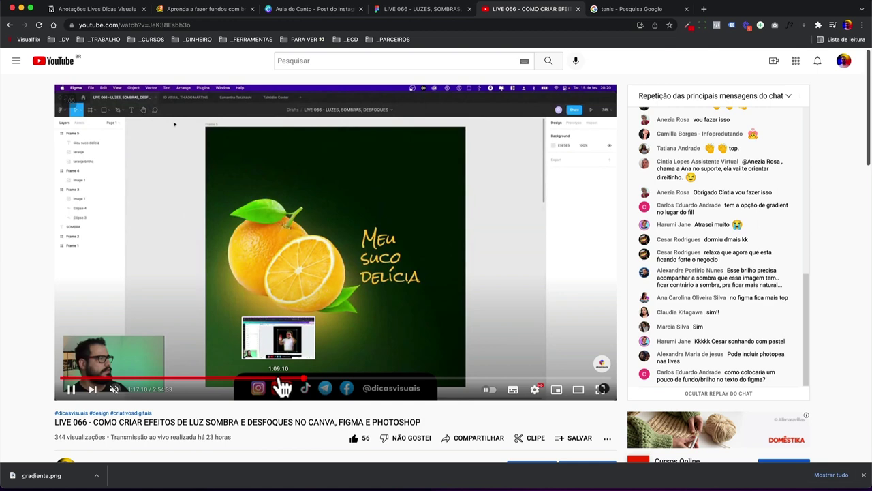
left_click(340, 379)
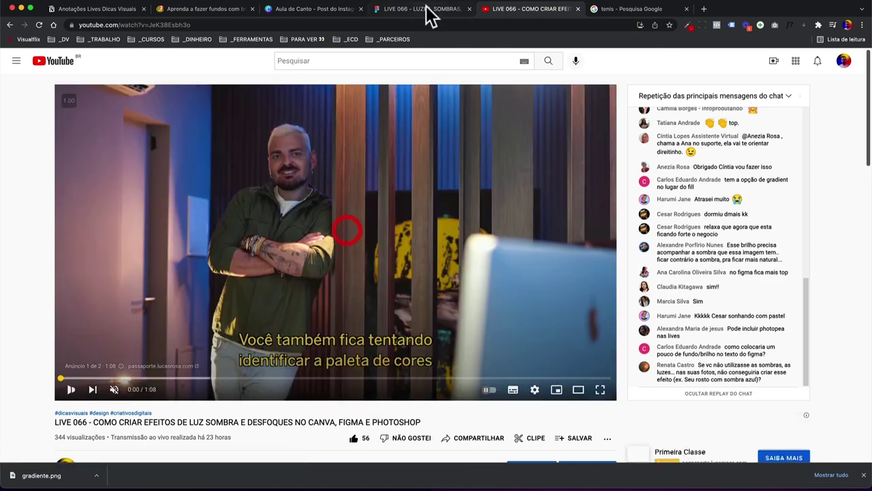
left_click(428, 9)
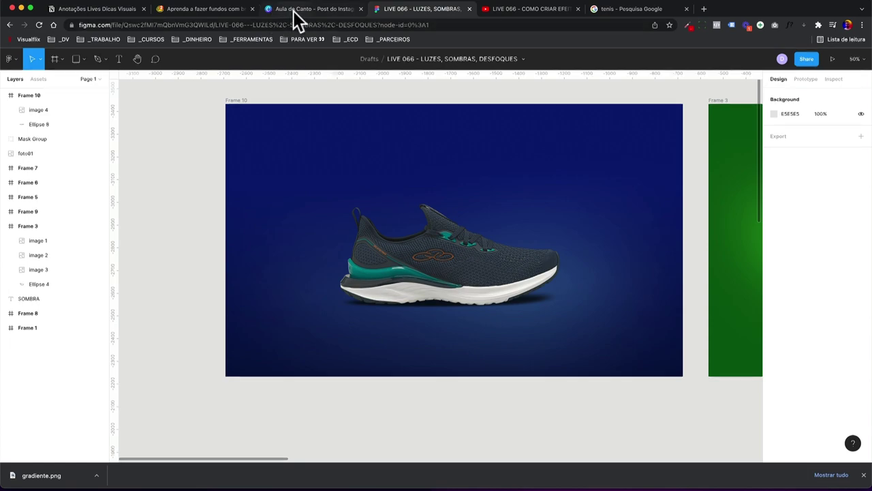
left_click(295, 10)
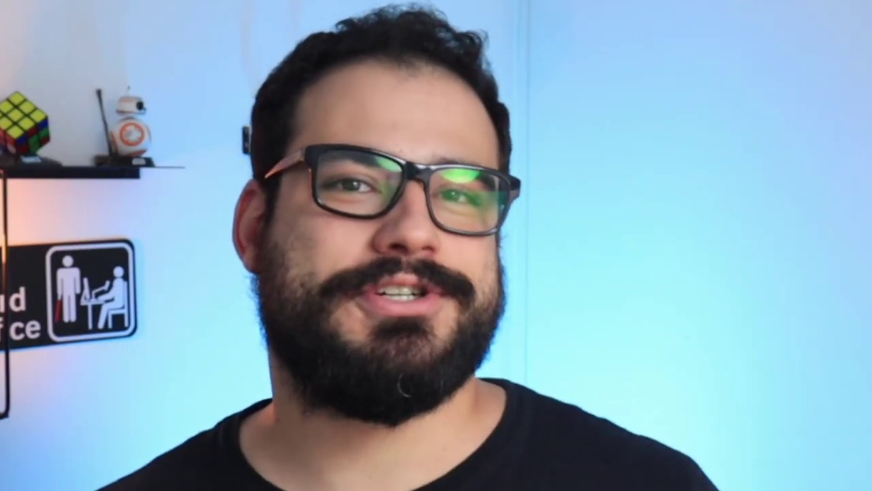